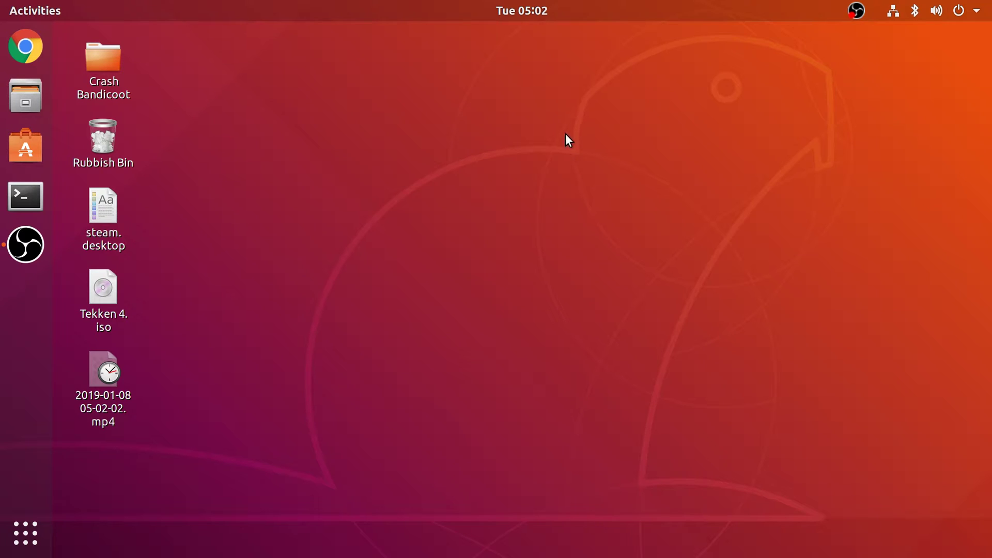
- Open pcsx2.net in Chrome and scroll the Linux download page to its PCSX2 1.4.0 files listing
left_click(44, 51)
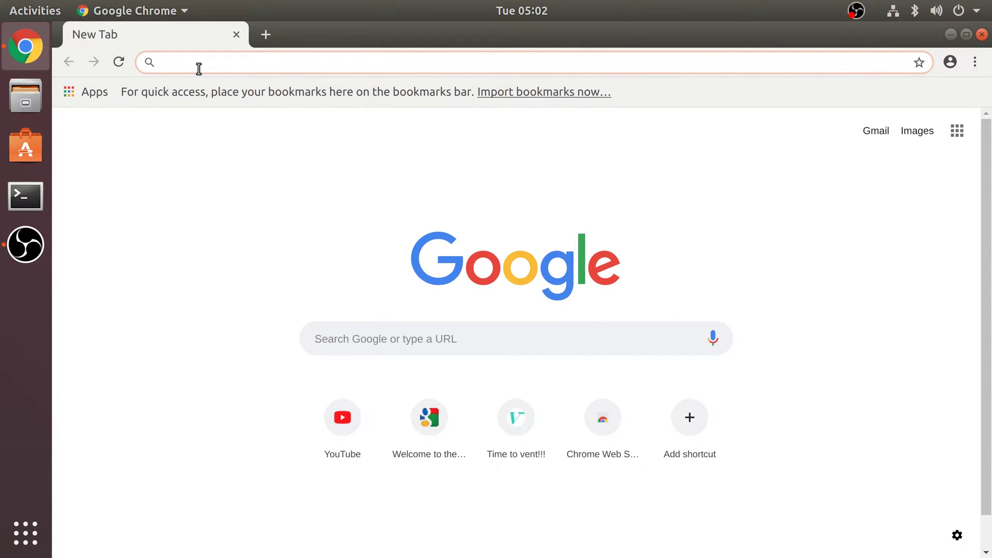
type("p")
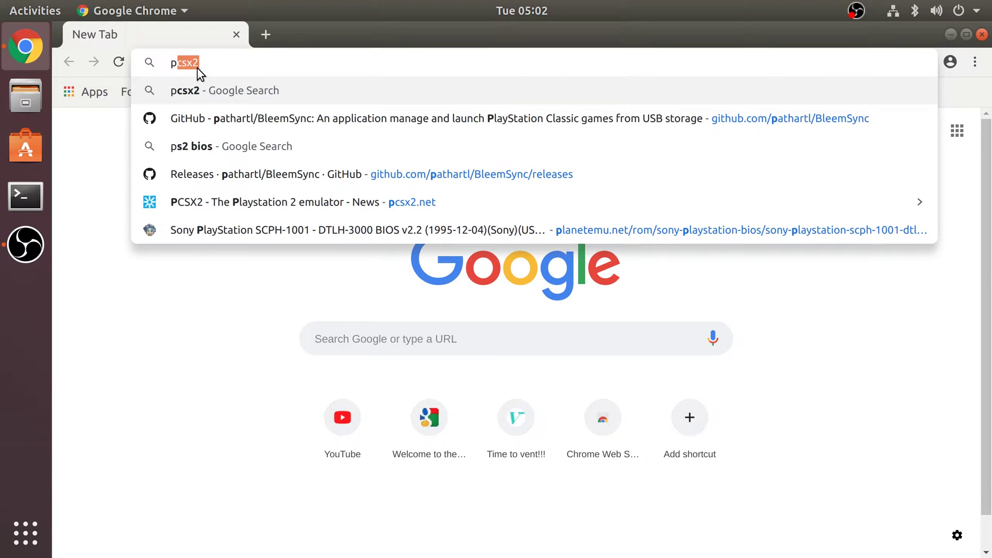
type("csx2.net")
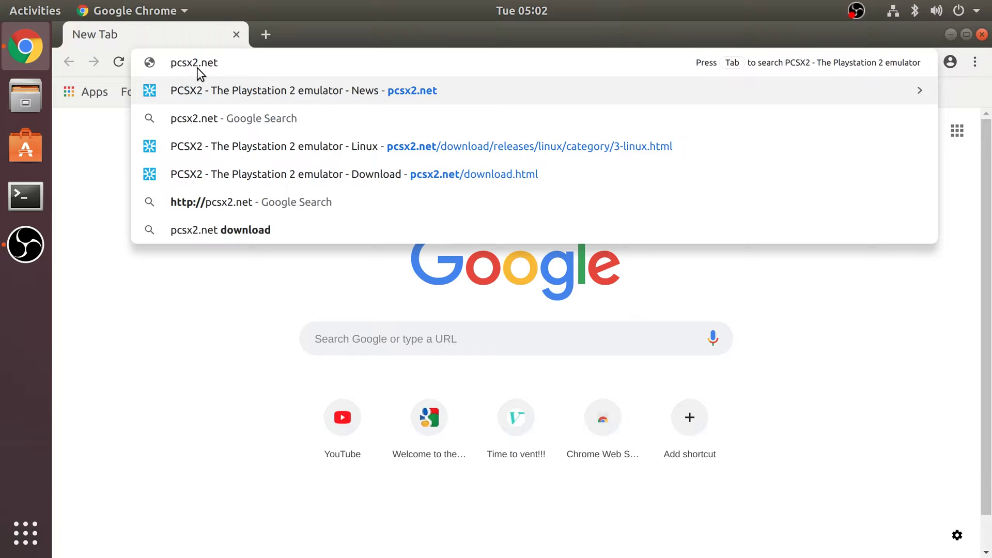
key("Return")
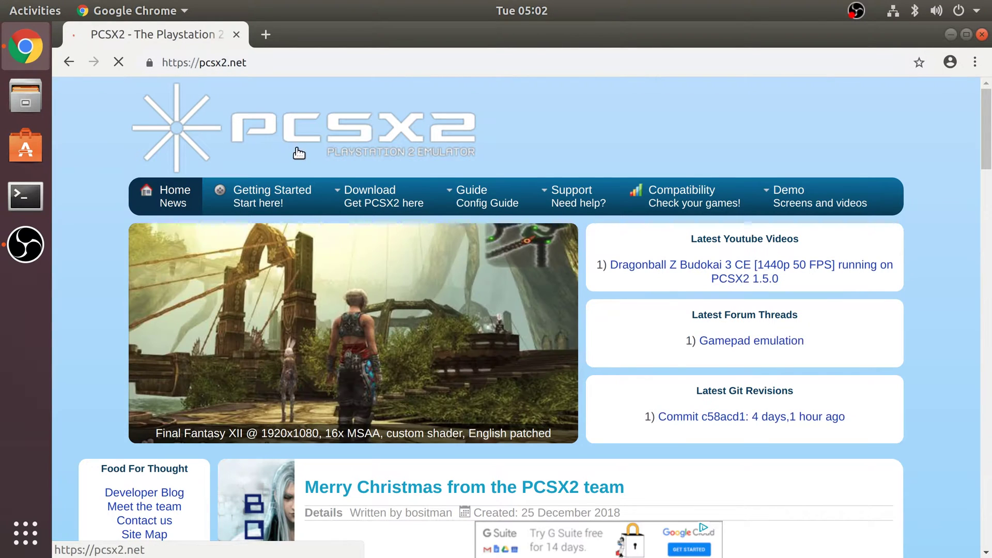
mouse_move(354, 187)
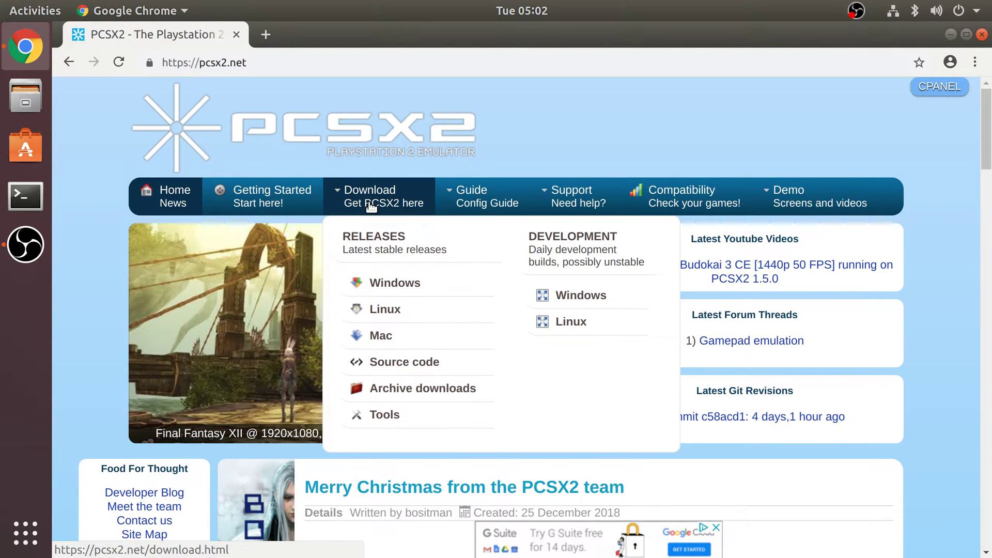
left_click(391, 307)
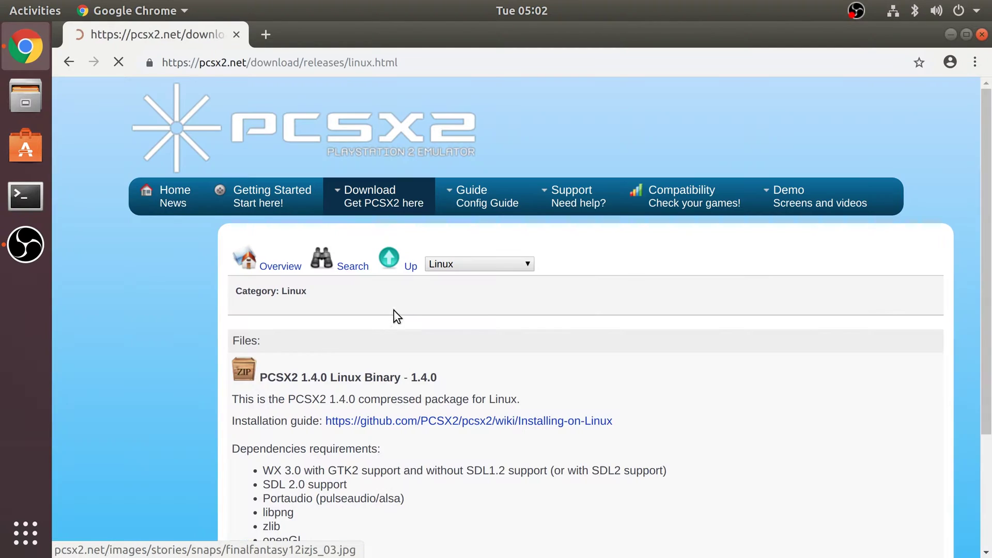
scroll(406, 326, "down", 3)
scroll(406, 325, "down", 2)
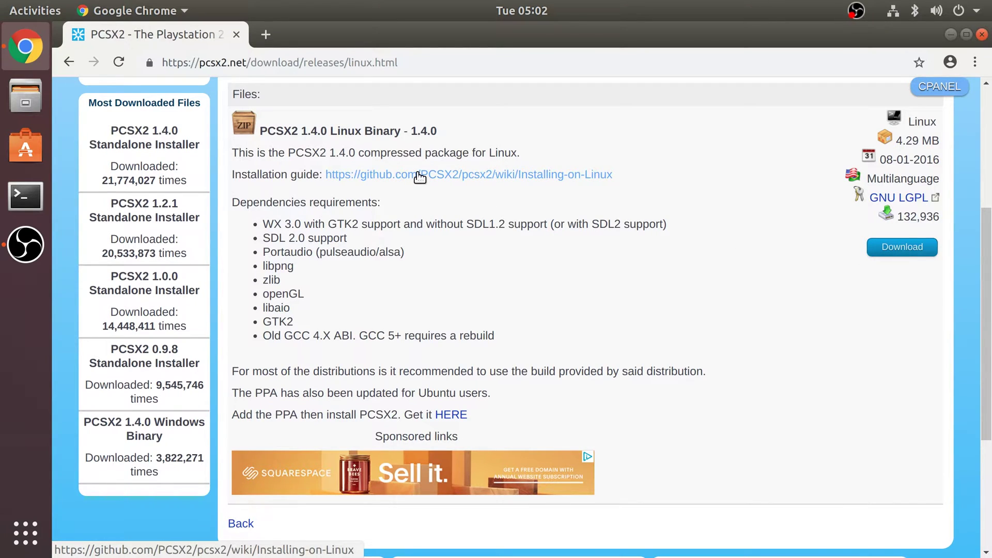
- Open the PPA installation instructions linked as HERE, look it over, then close that tab
left_click(449, 414)
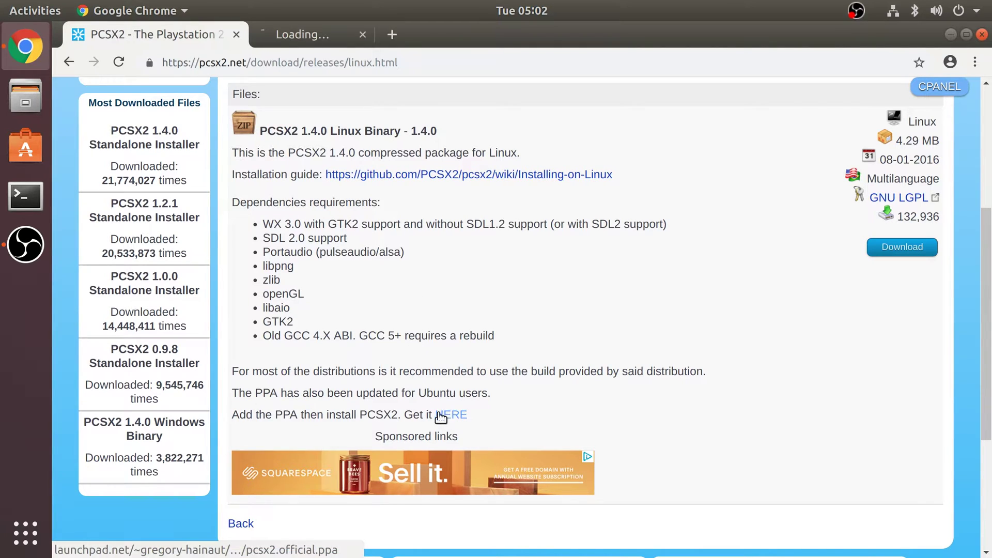
left_click(321, 37)
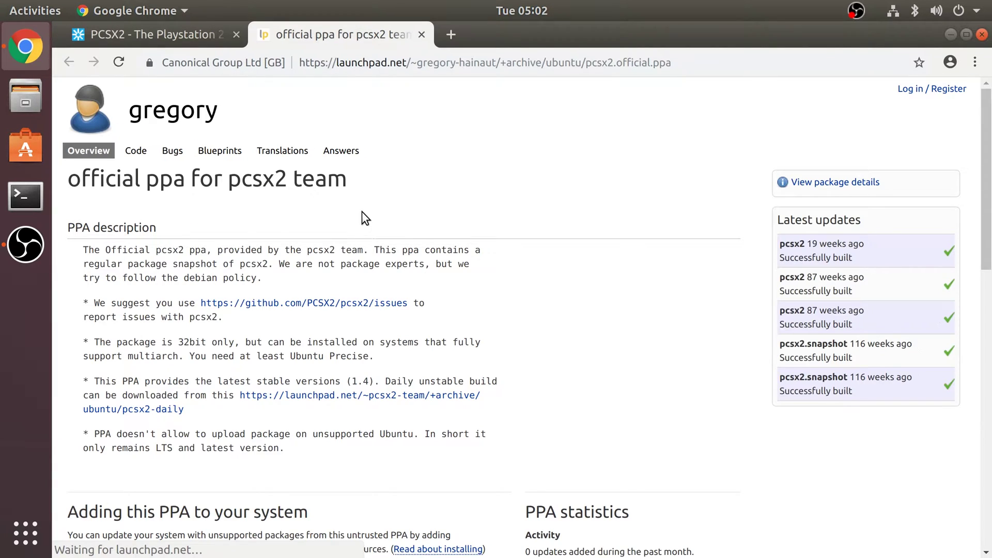
scroll(361, 212, "down", 5)
scroll(363, 218, "down", 4)
scroll(289, 325, "up", 8)
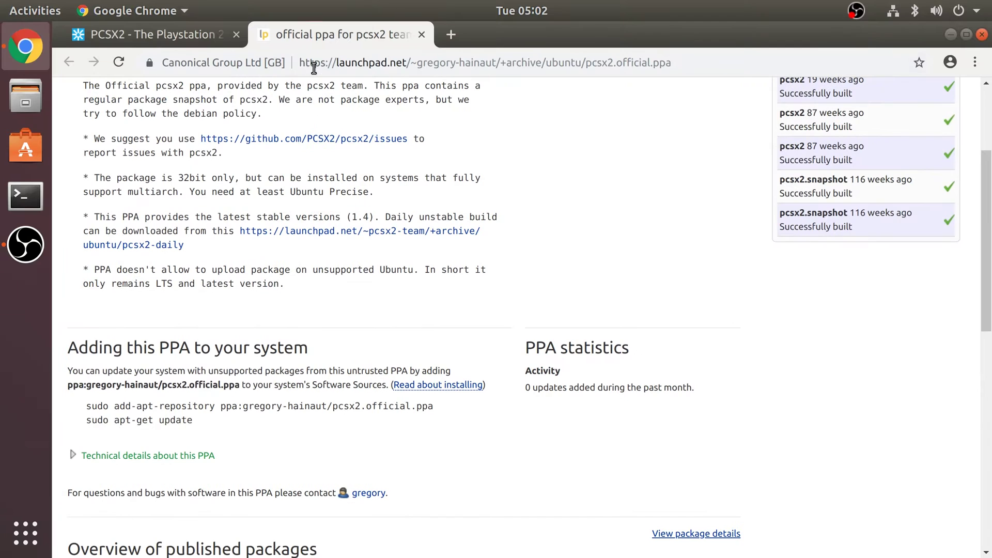
scroll(346, 82, "up", 2)
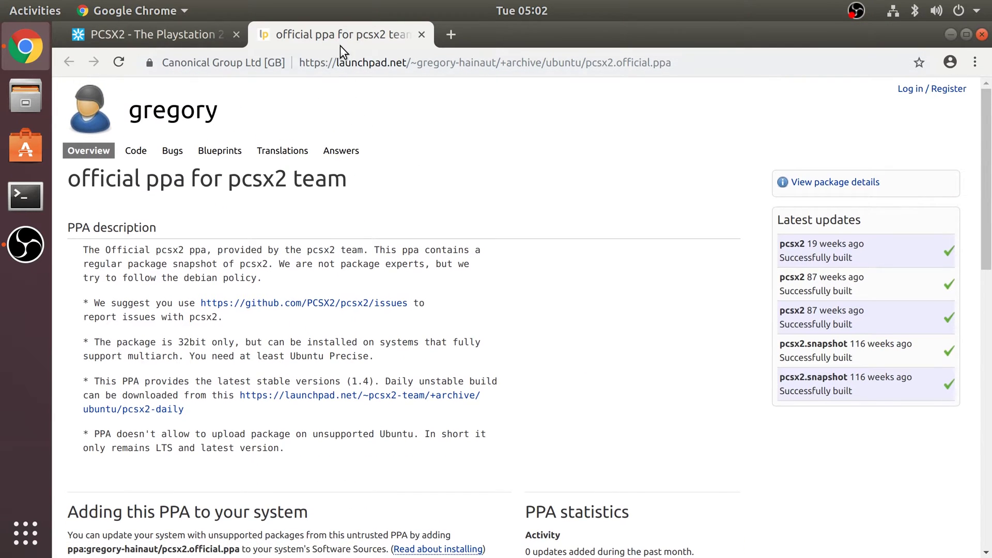
scroll(339, 34, "up", 1)
middle_click(339, 34)
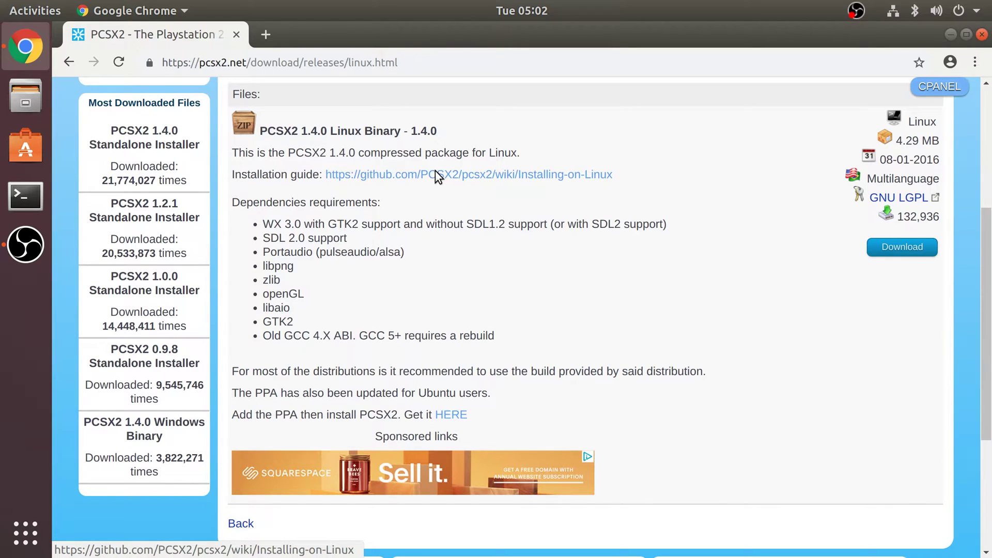
- Open the Installing on Linux wiki guide and select its dpkg i386 architecture command
left_click(435, 174)
scroll(241, 298, "down", 3)
scroll(166, 316, "down", 12)
scroll(100, 336, "down", 3)
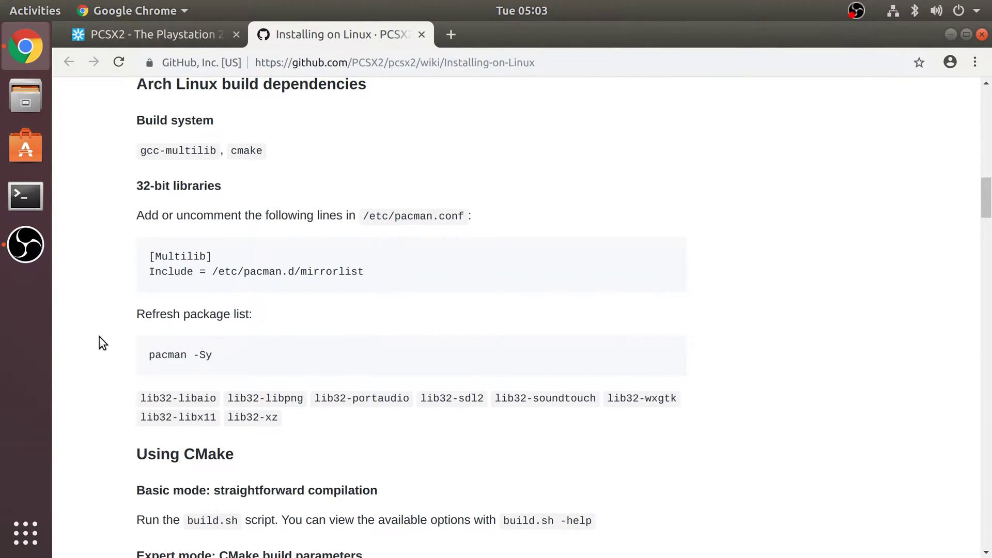
scroll(101, 340, "down", 15)
scroll(102, 333, "down", 20)
scroll(101, 333, "down", 20)
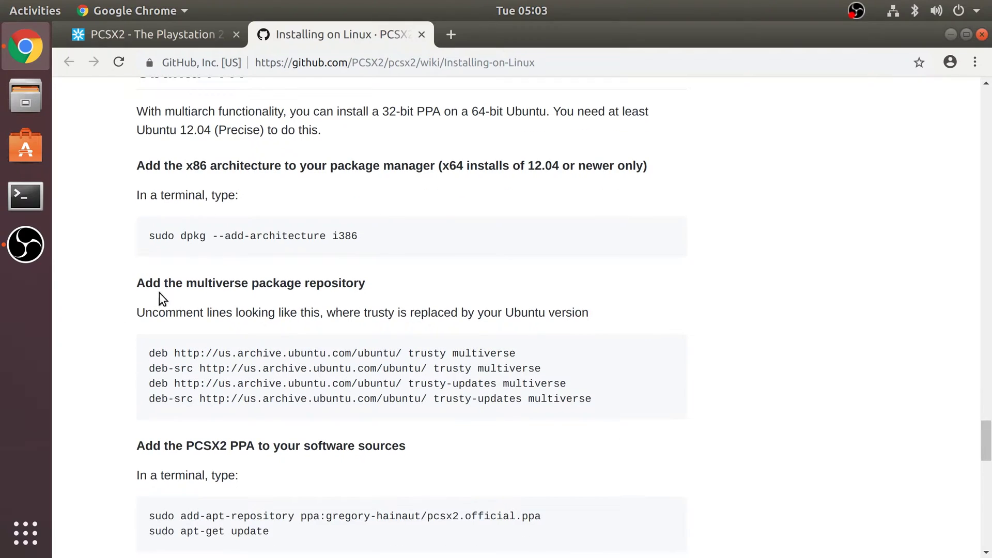
triple_click(190, 240)
key("ctrl+c")
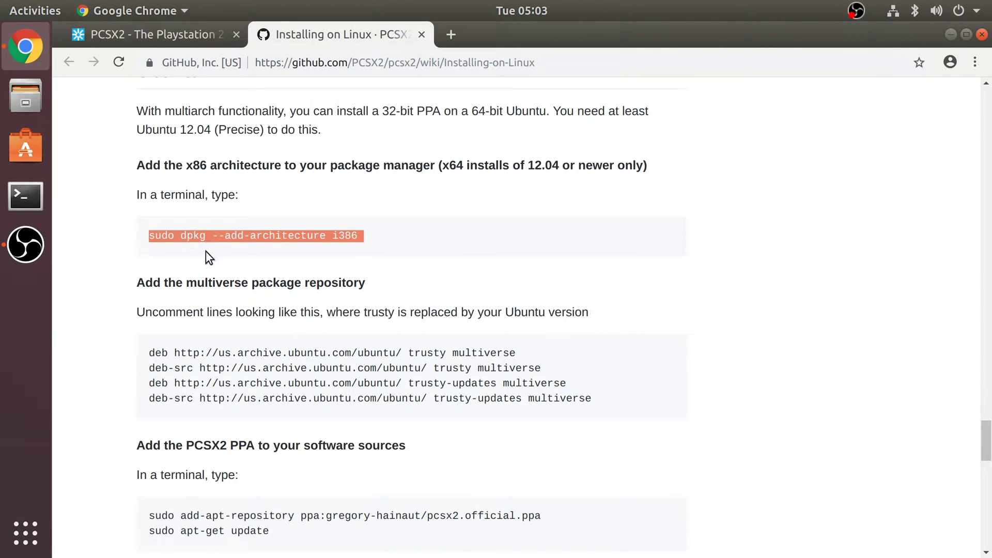
- Run sudo dpkg --add-architecture i386 in a new Terminal, entering the administrator password
left_click(43, 200)
right_click(256, 217)
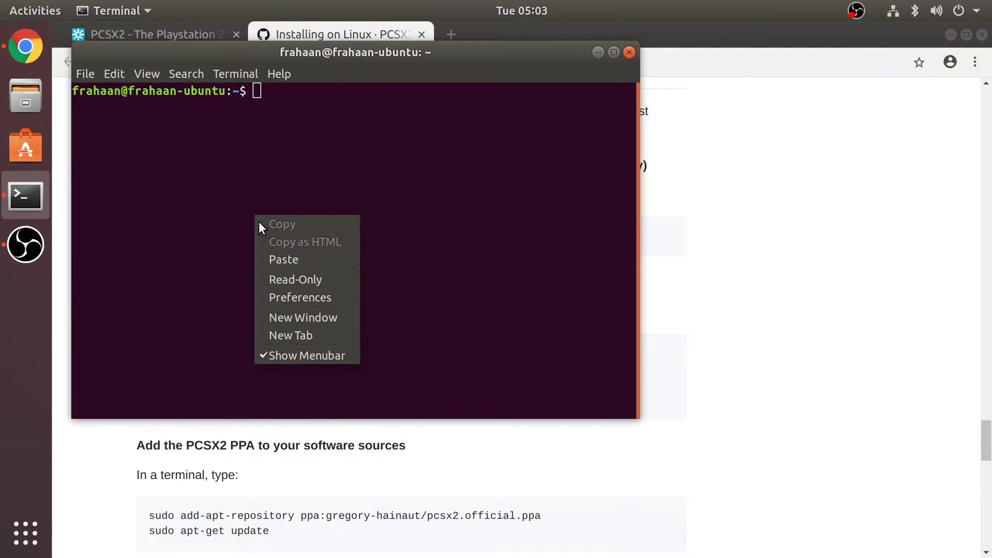
left_click(291, 259)
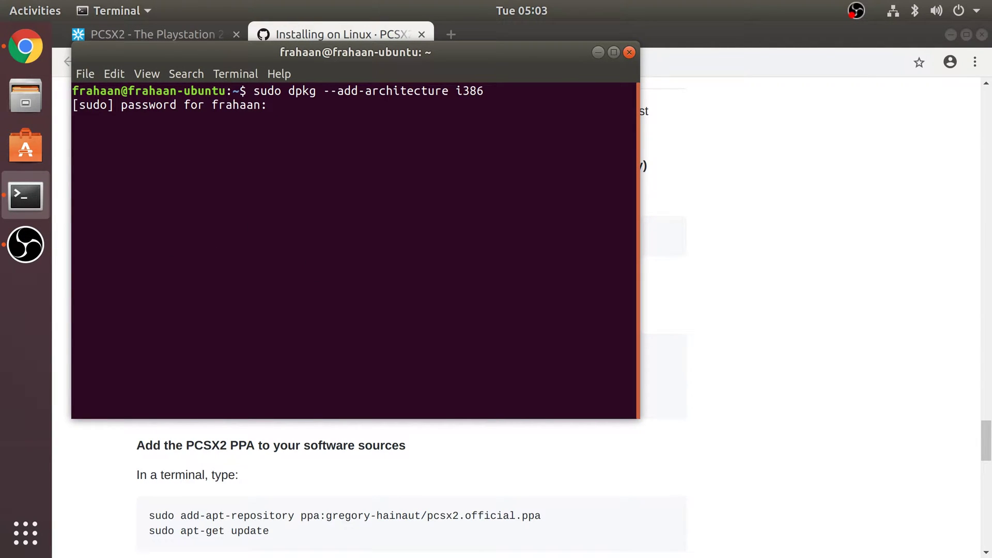
key("Return")
- Copy the add-apt-repository command for the official PCSX2 PPA from the guide and run it
left_click(652, 324)
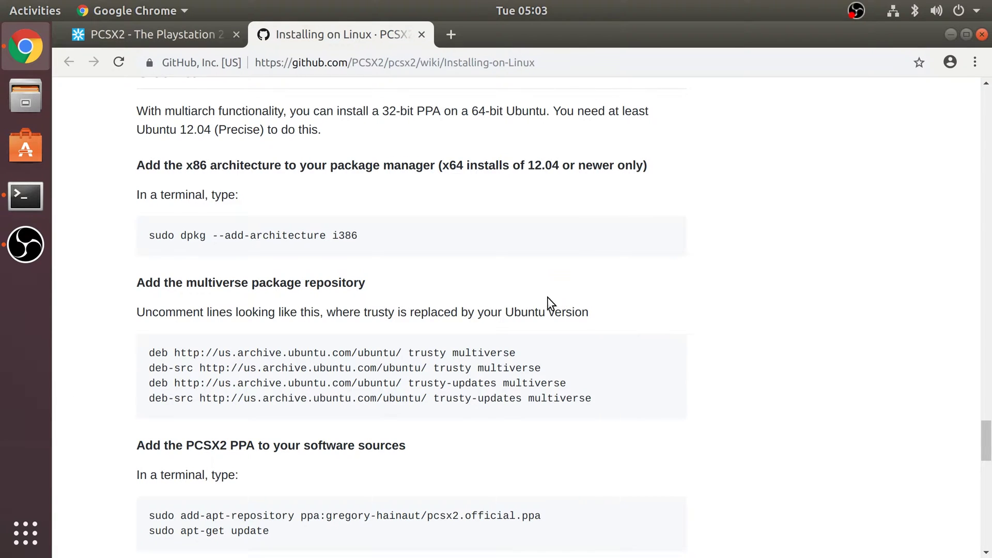
scroll(392, 406, "down", 6)
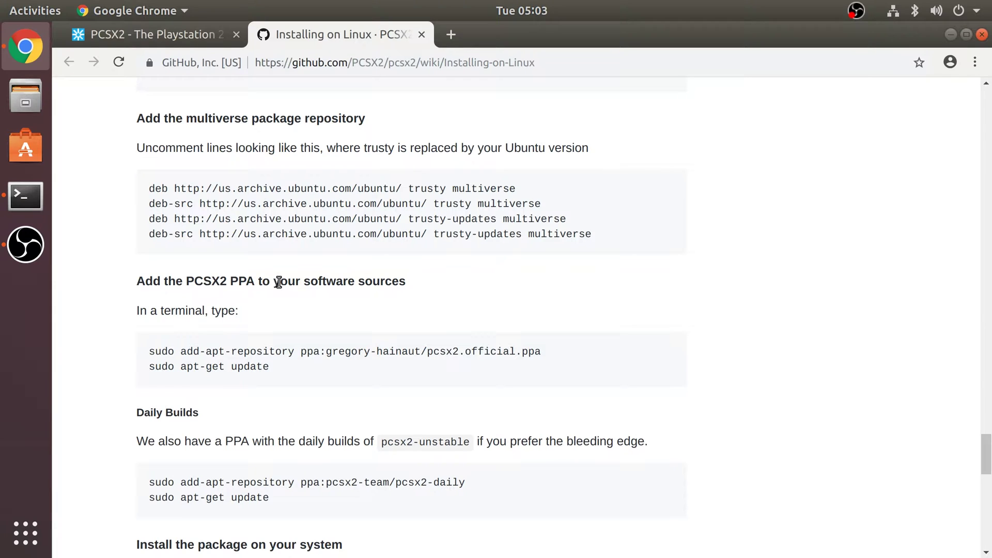
double_click(333, 347)
triple_click(352, 351)
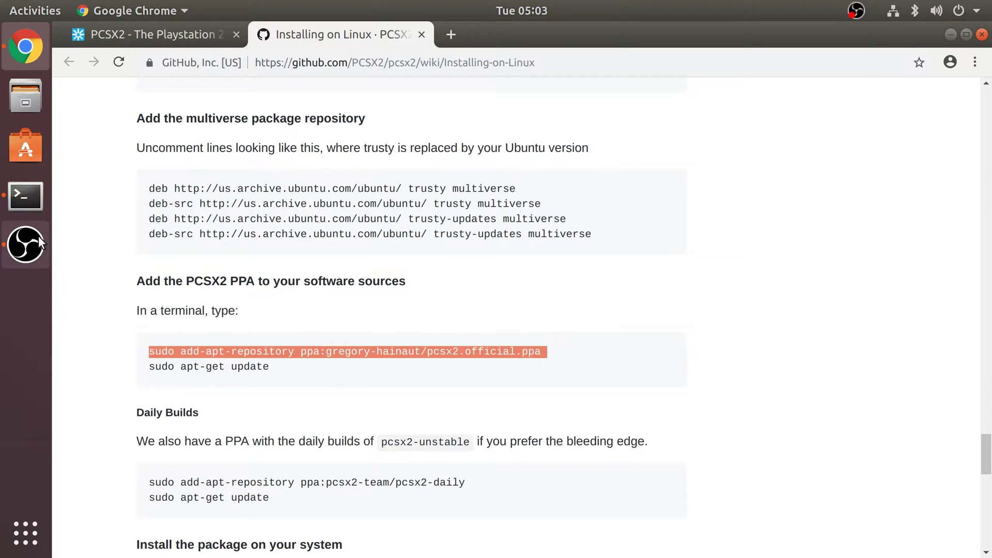
left_click(25, 196)
right_click(277, 256)
left_click(305, 300)
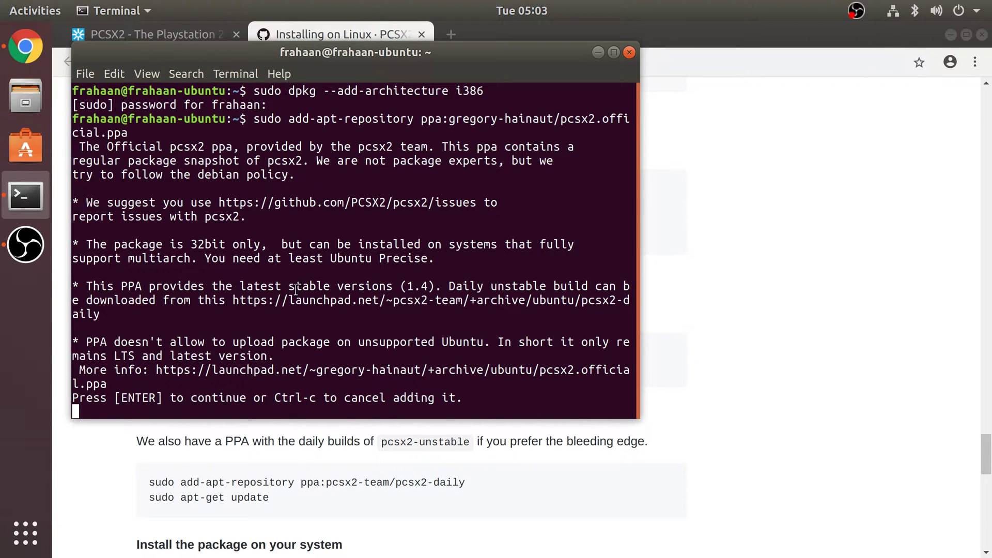
key("Return")
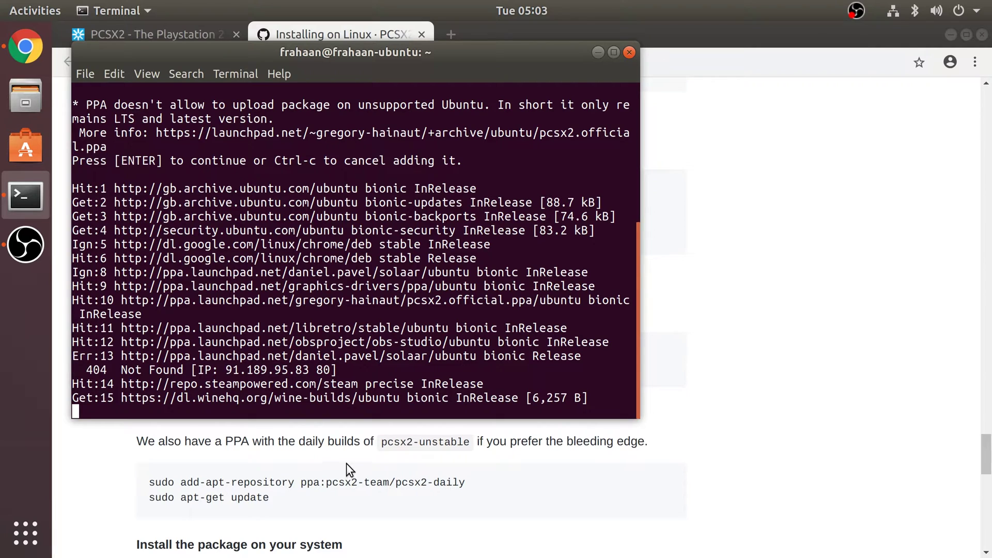
left_click_drag(224, 49, 657, 107)
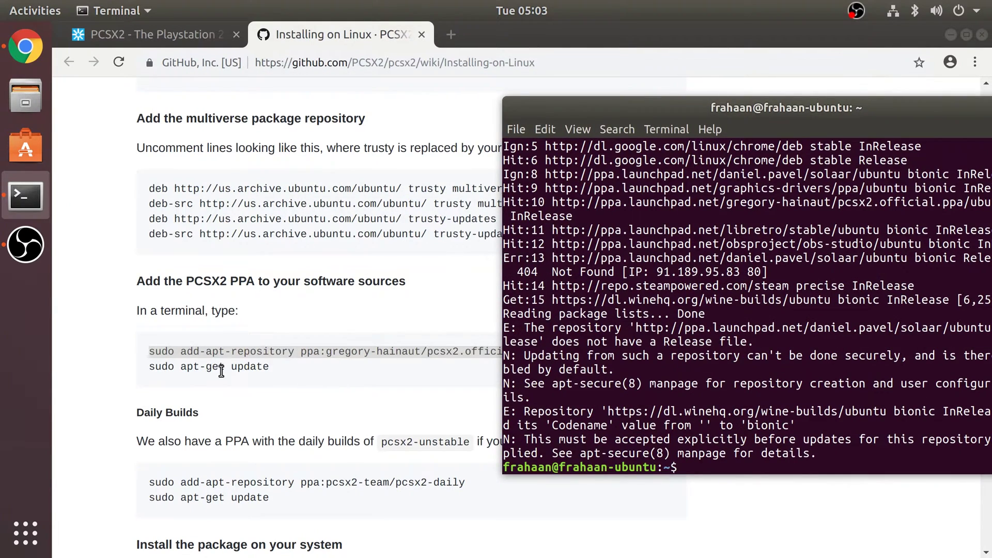
- Run sudo apt-get update, then scroll the wiki down to the install section
type("sudo apt-get update")
key("Return")
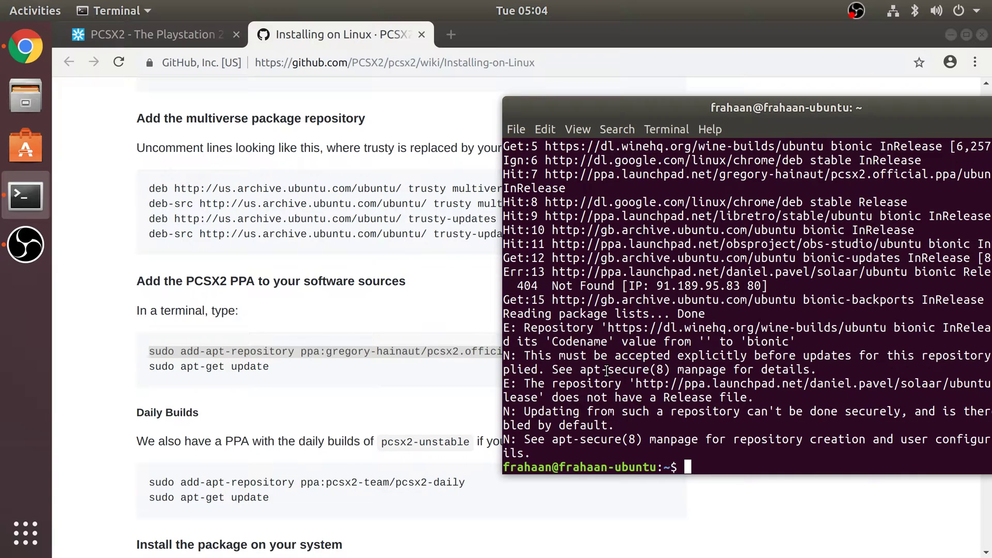
scroll(330, 480, "down", 5)
scroll(268, 451, "down", 1)
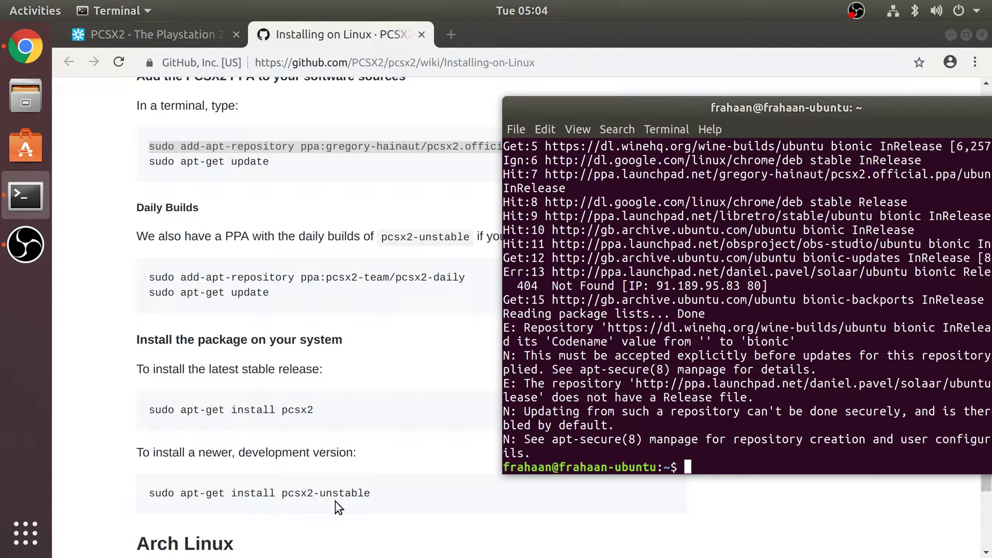
- Run sudo apt-get install pcsx2, which reports version 1:1.4.0-11 already installed
type("sudo ")
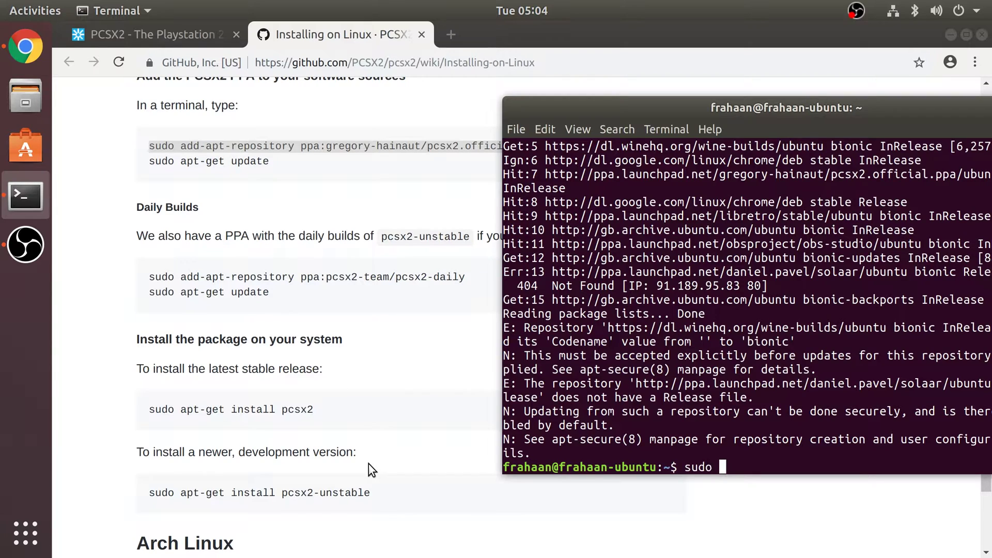
type("apt-get install ")
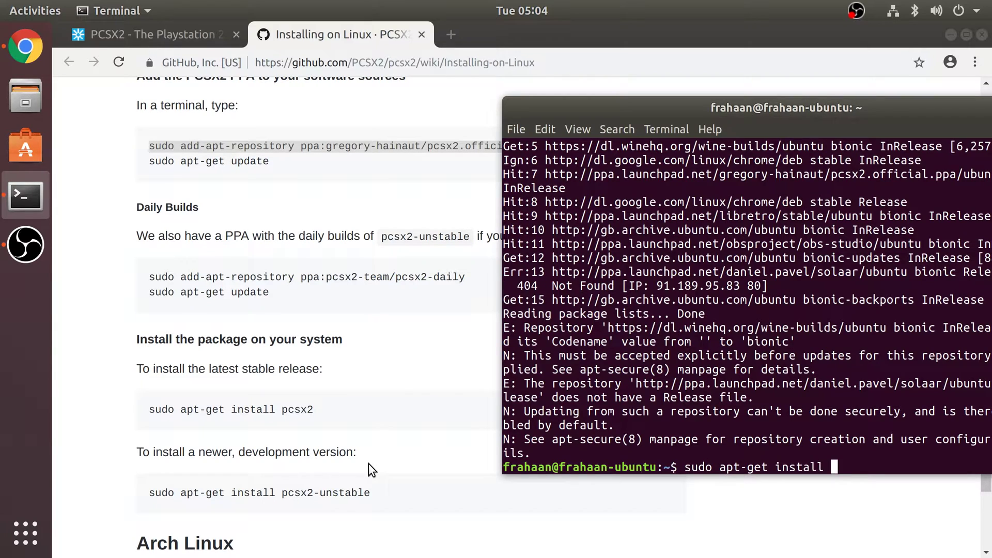
type("pcsx2")
key("Return")
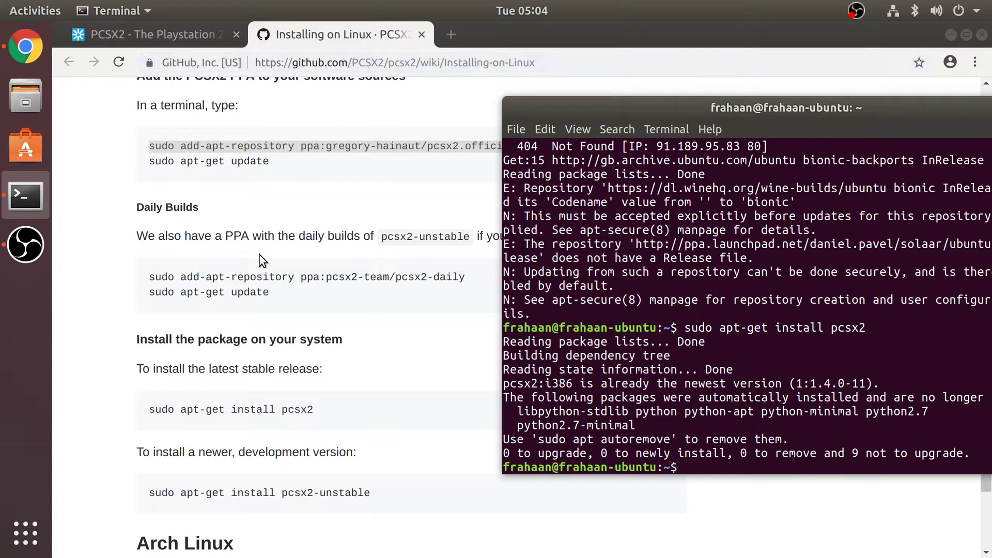
- Search the application list for pcsx to confirm PCSX2 is installed, then clear the search
left_click(25, 533)
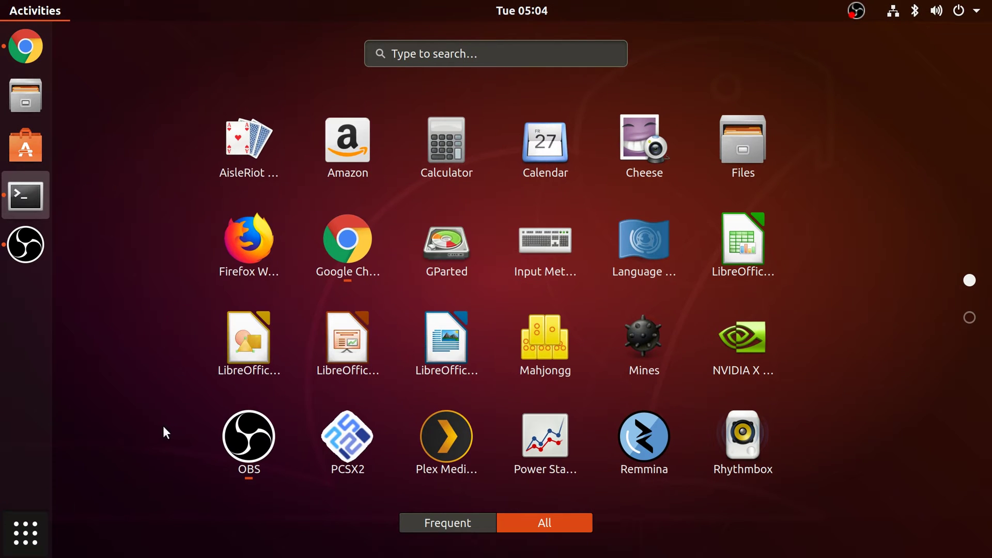
type("pcsx")
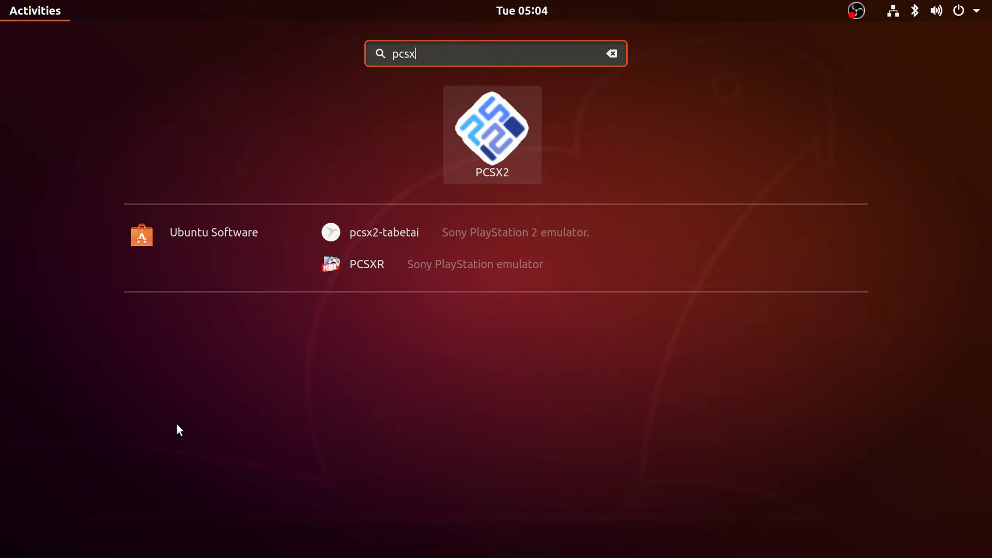
key("Escape")
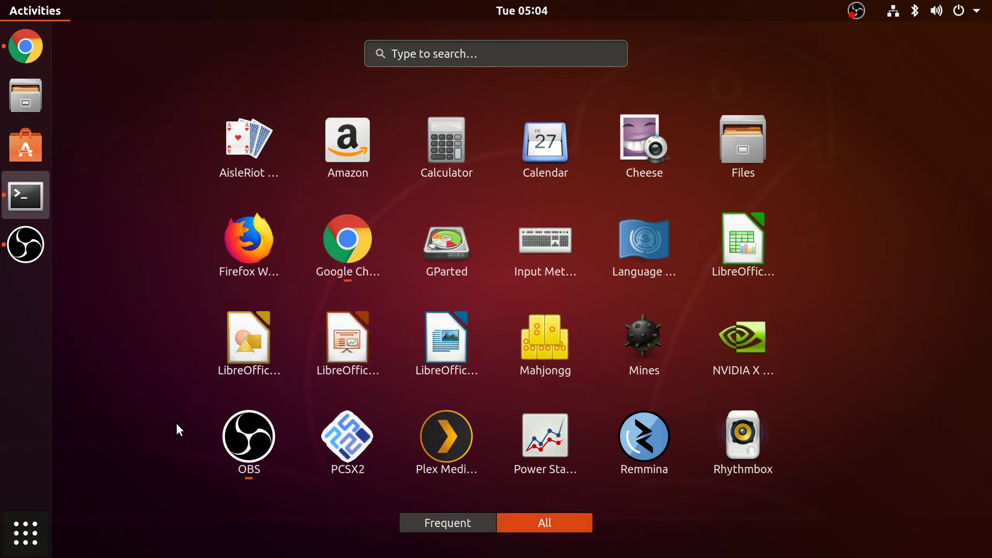
- Quit the accidentally launched LibreOffice Draw and bring Chrome's address bar back into focus
left_click(249, 341)
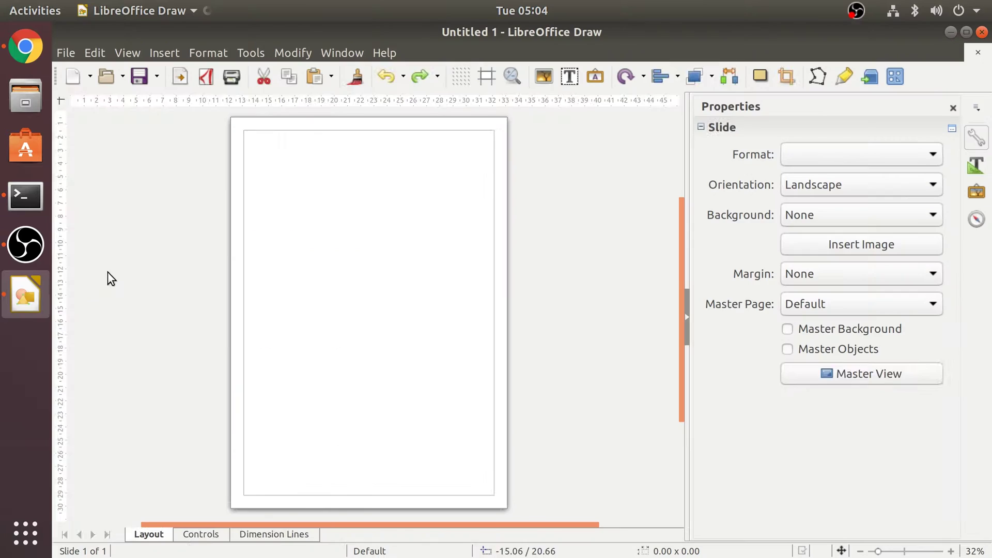
right_click(37, 285)
left_click(85, 383)
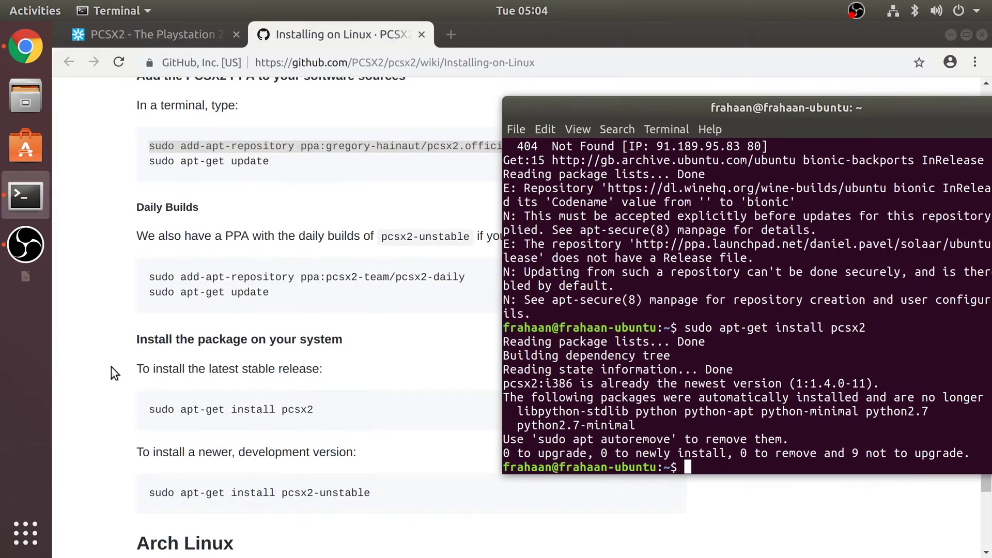
left_click(370, 73)
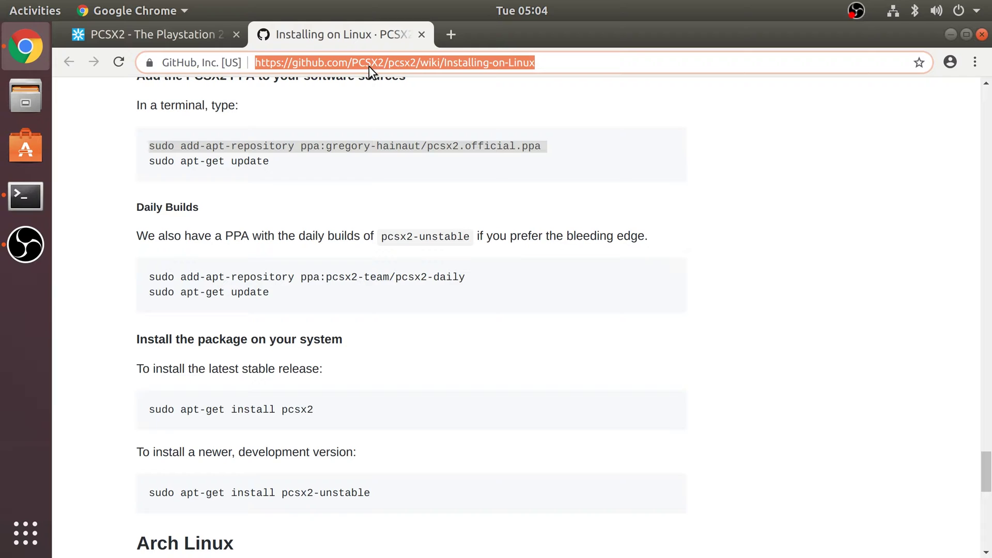
- Search 'ps2 bios', open the RomsMania PS2 BIOS result and start its download
type("ps2 bios")
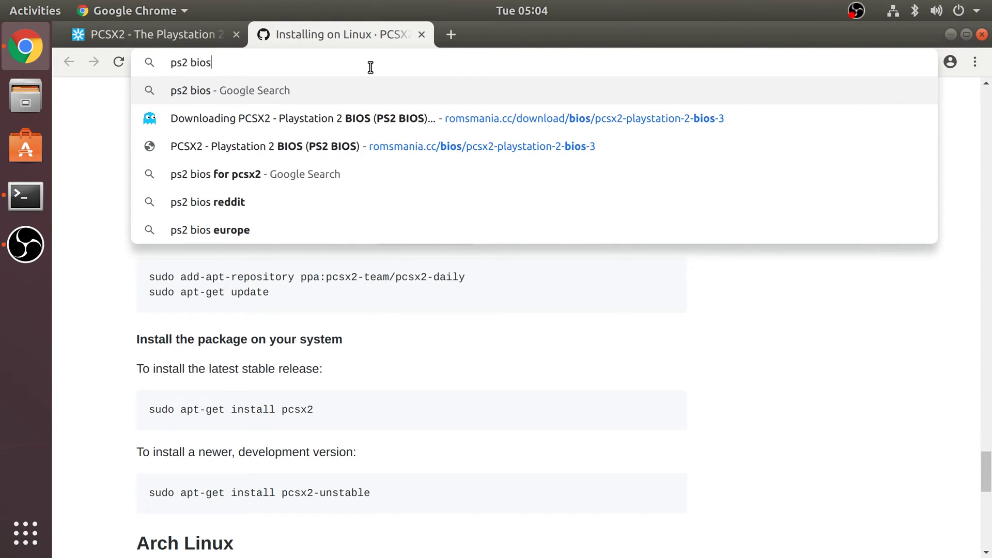
key("Return")
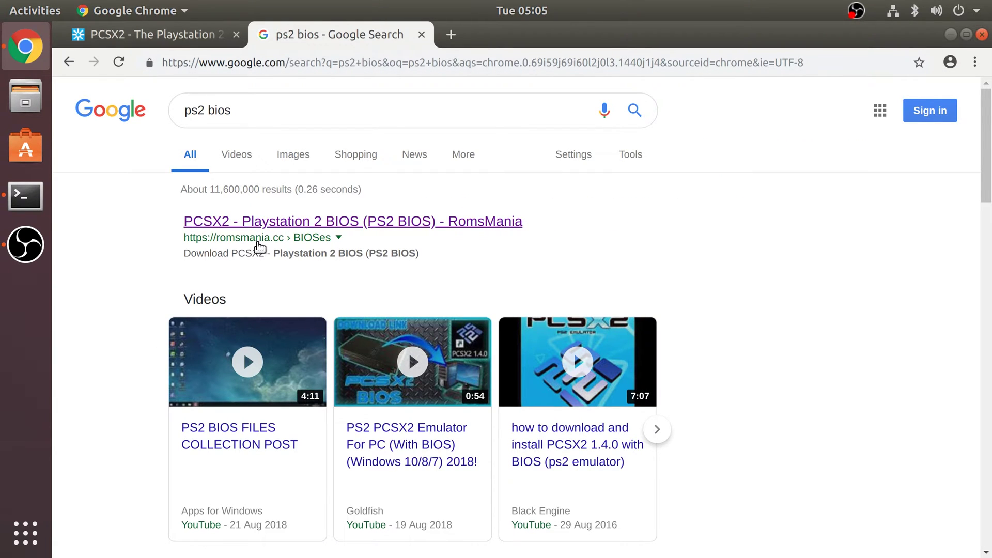
left_click(277, 222)
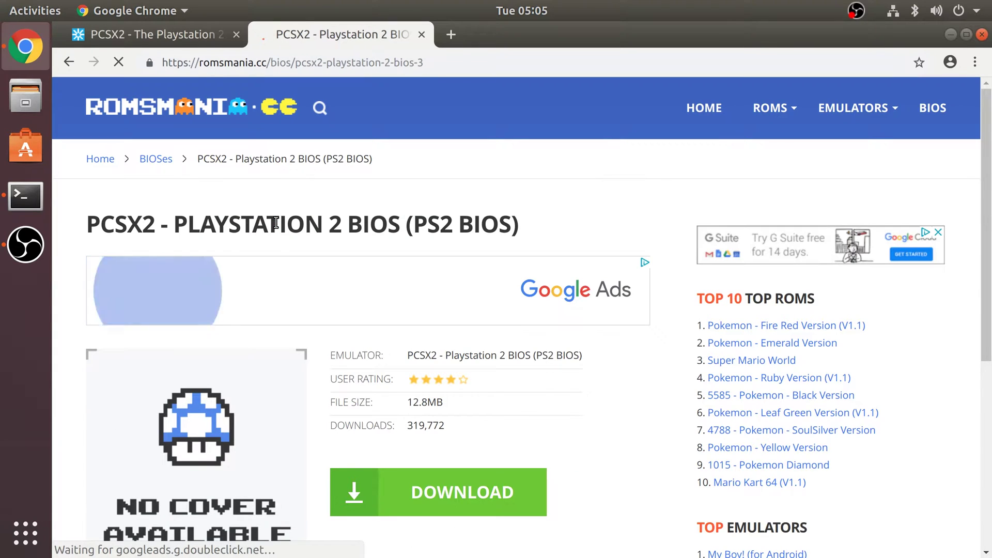
scroll(368, 370, "down", 3)
left_click(434, 408)
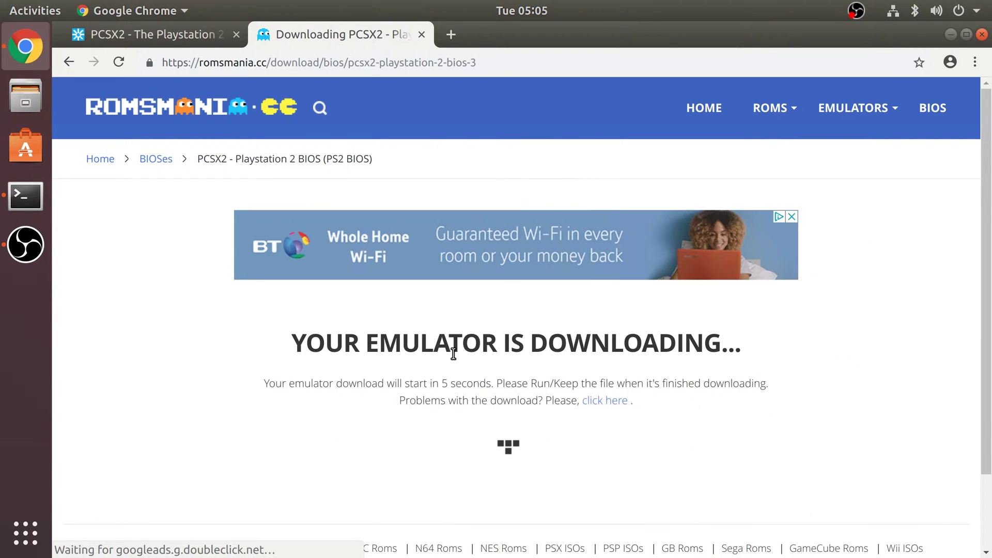
- Return to the PS2 BIOS page and cancel the duplicate ps2_bios (1).zip download
left_click(606, 402)
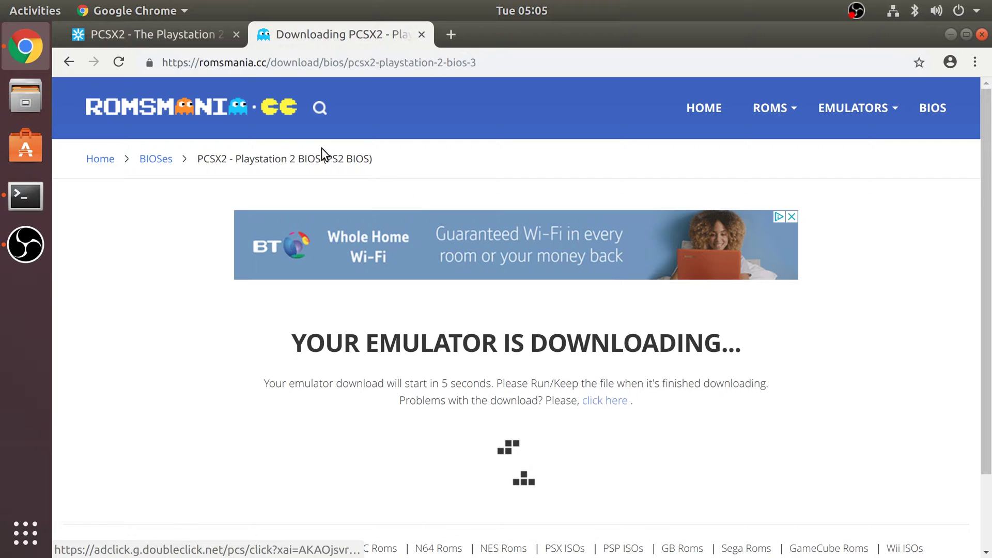
left_click(68, 62)
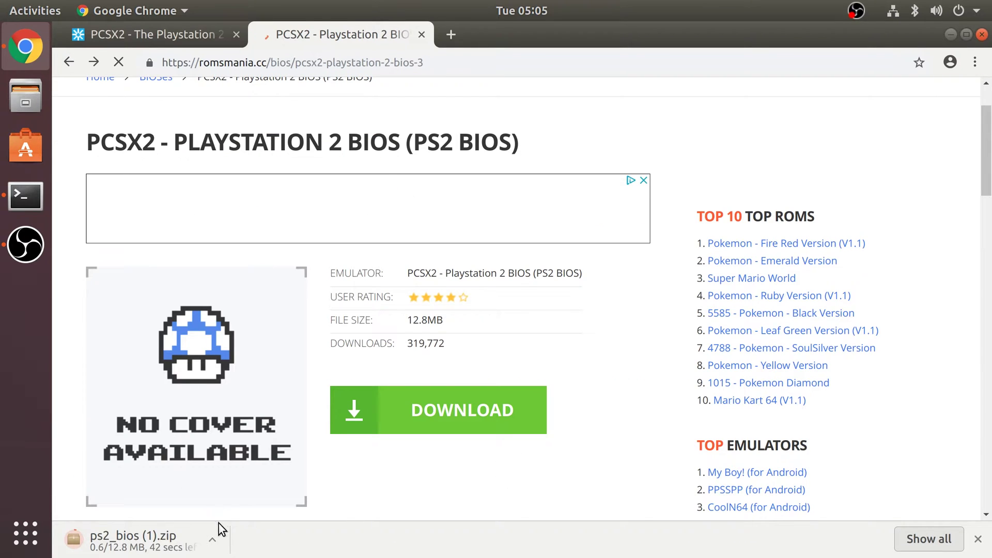
left_click(209, 532)
left_click(219, 515)
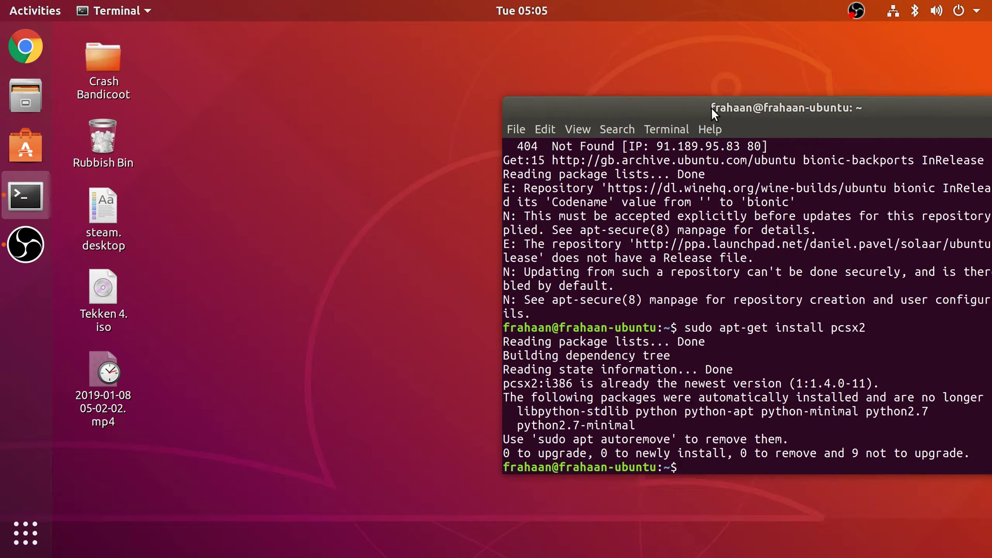
- Close the Terminal window and open the Files manager at the Home folder
left_click_drag(711, 107, 546, 100)
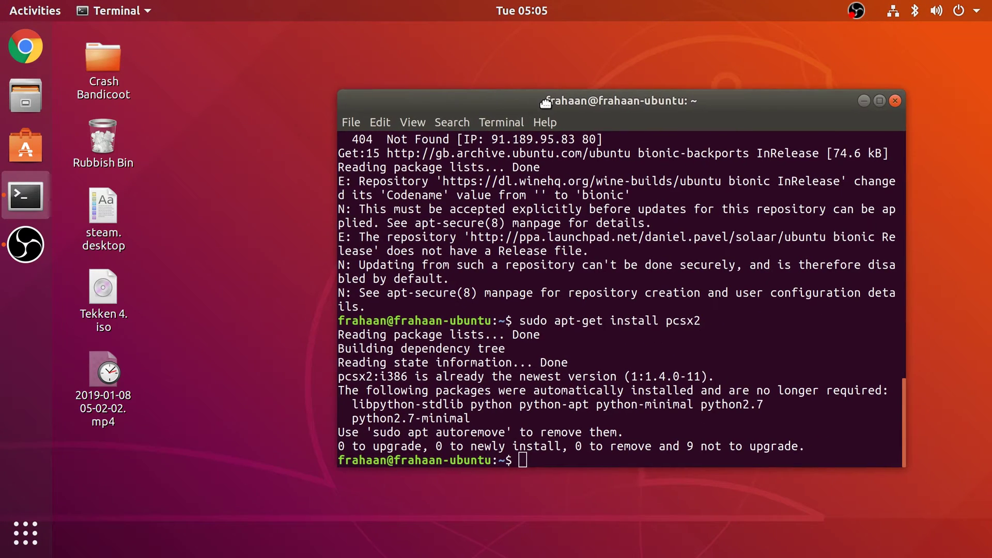
left_click(895, 102)
left_click(25, 96)
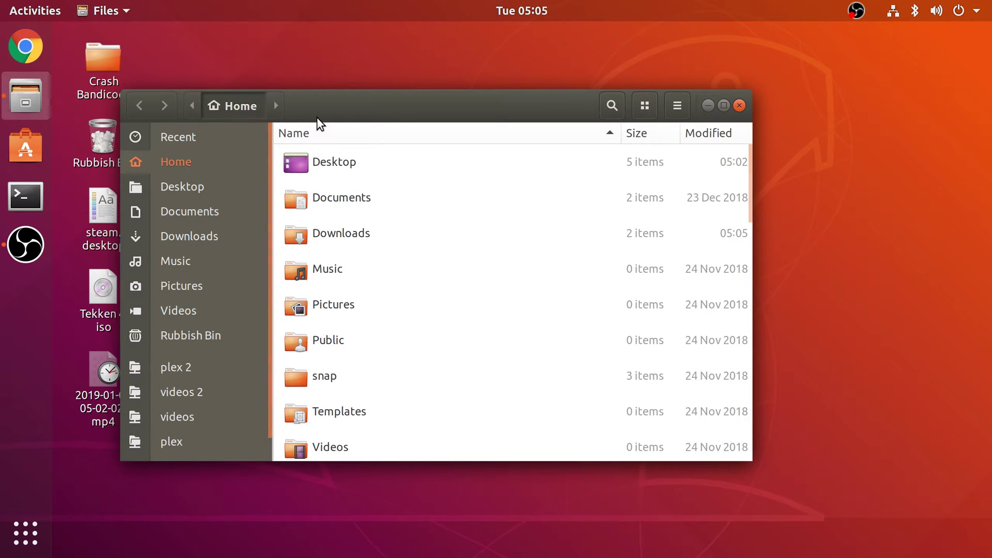
- Delete pcsx2-1.4.0-linux.tar.xz from the Downloads folder
left_click_drag(317, 118, 441, 113)
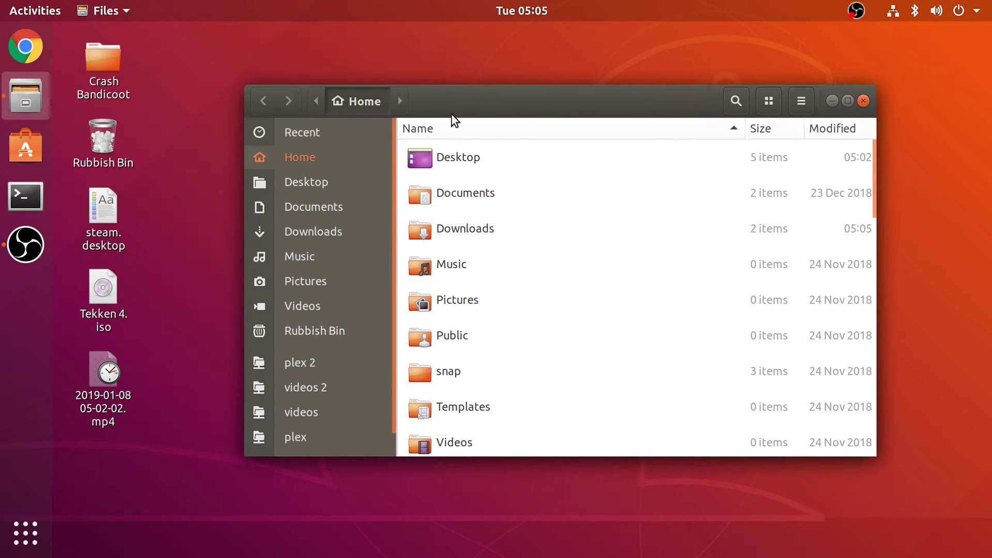
double_click(449, 228)
left_click(489, 169)
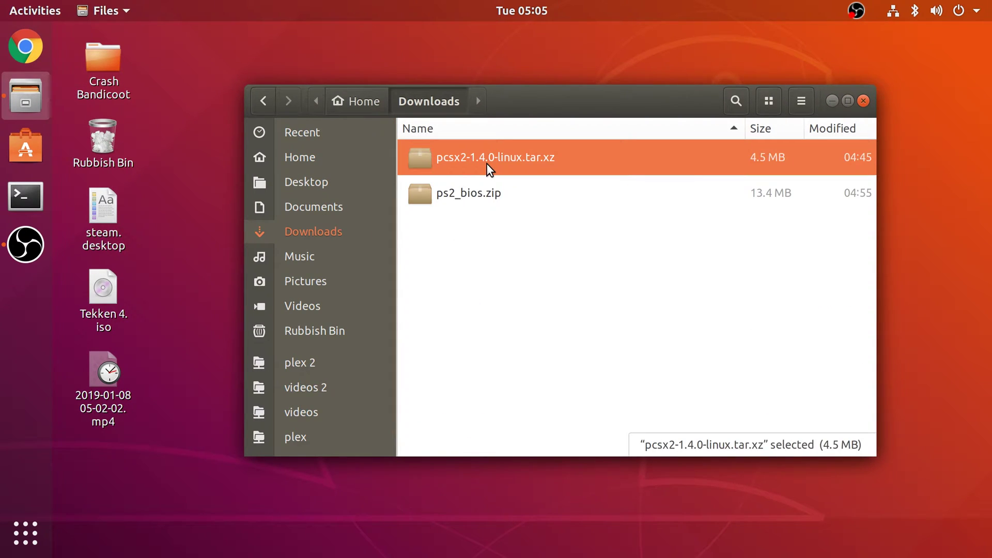
key("Delete")
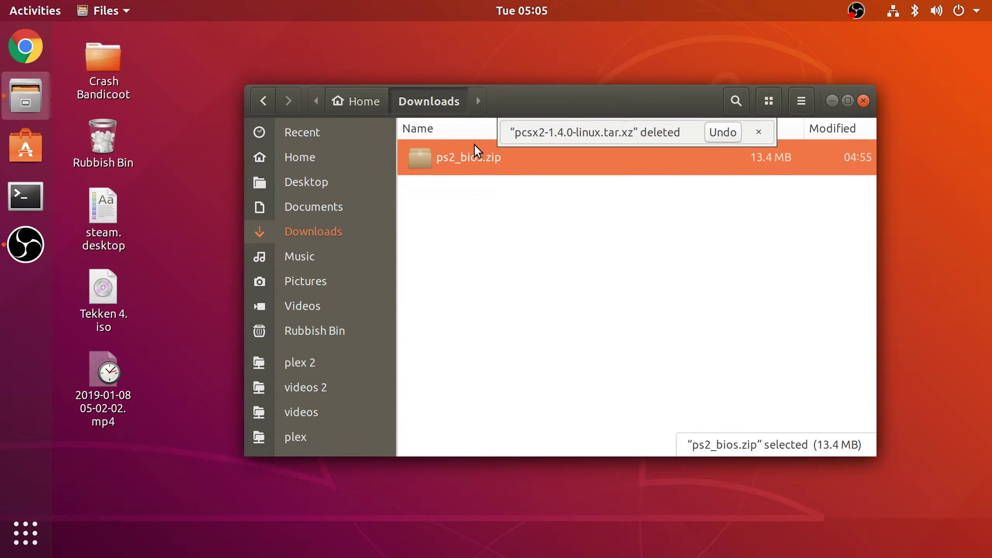
- Extract ps2_bios.zip in Downloads and open the resulting ps2_bios folder
right_click(473, 159)
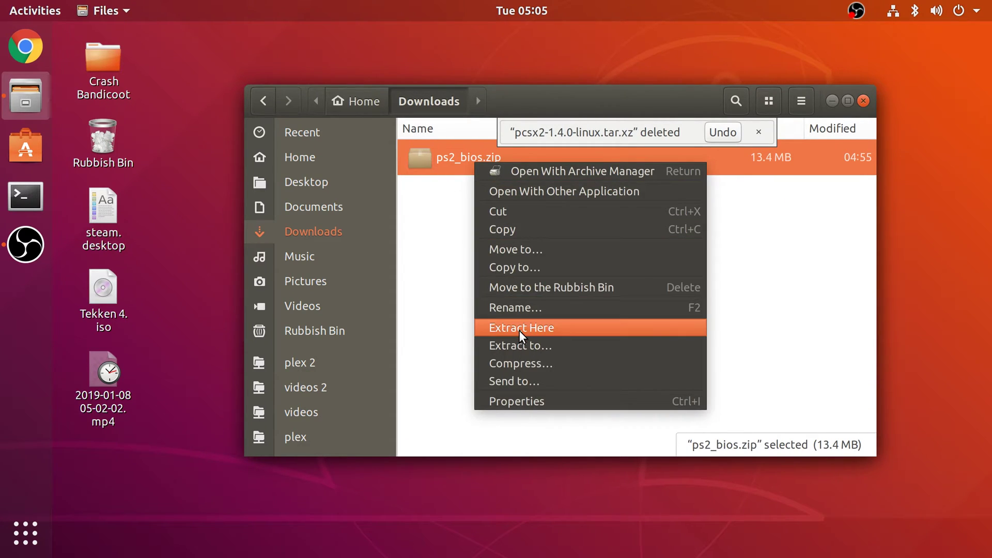
left_click(519, 331)
double_click(486, 170)
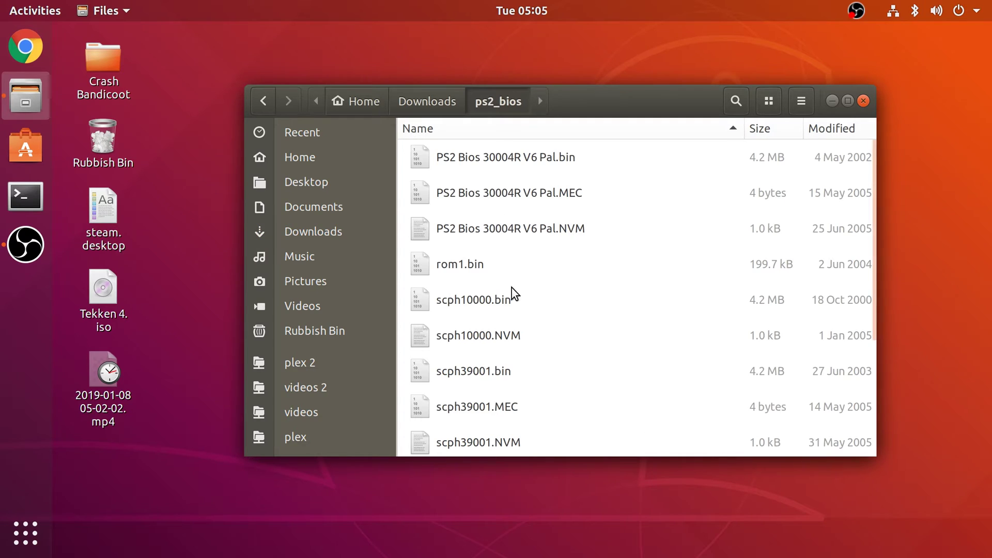
scroll(515, 370, "down", 5)
scroll(516, 368, "up", 5)
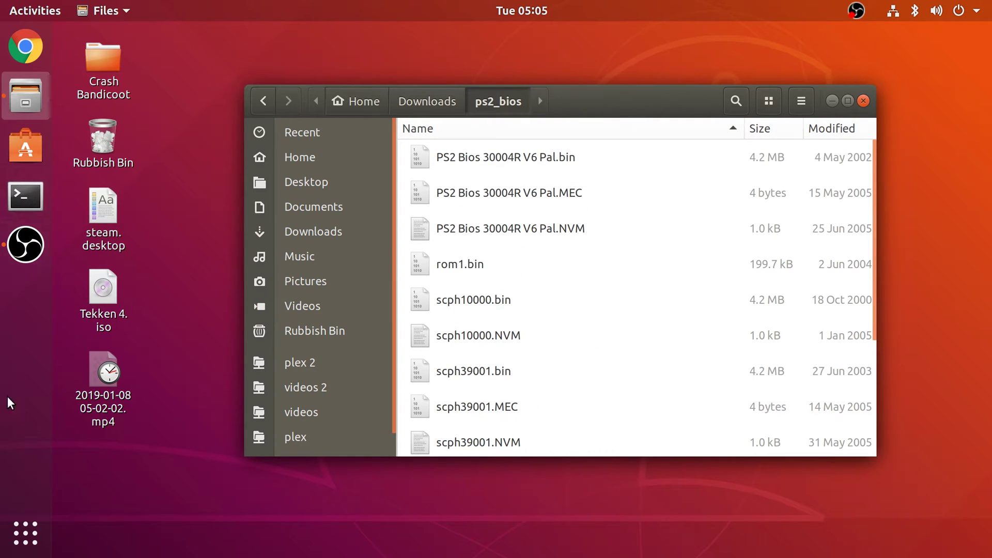
- Launch PCSX2 and set its interface language to English (U.S.)
left_click(12, 513)
type("pcsx2")
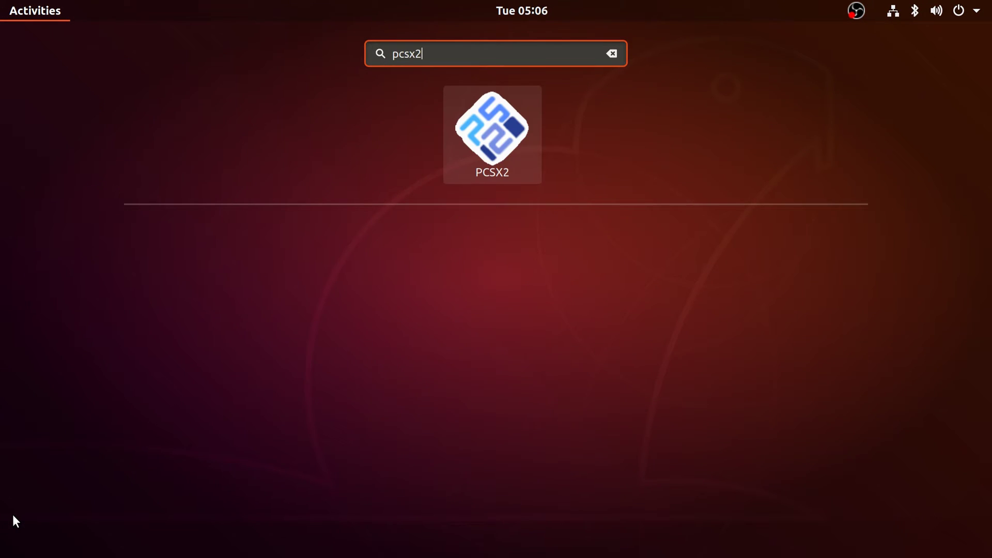
key("Return")
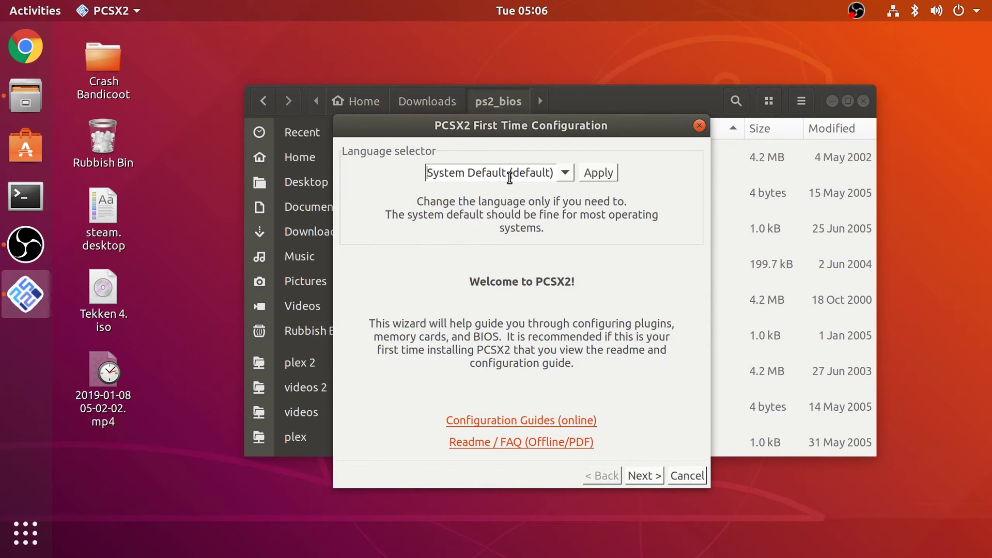
left_click(563, 173)
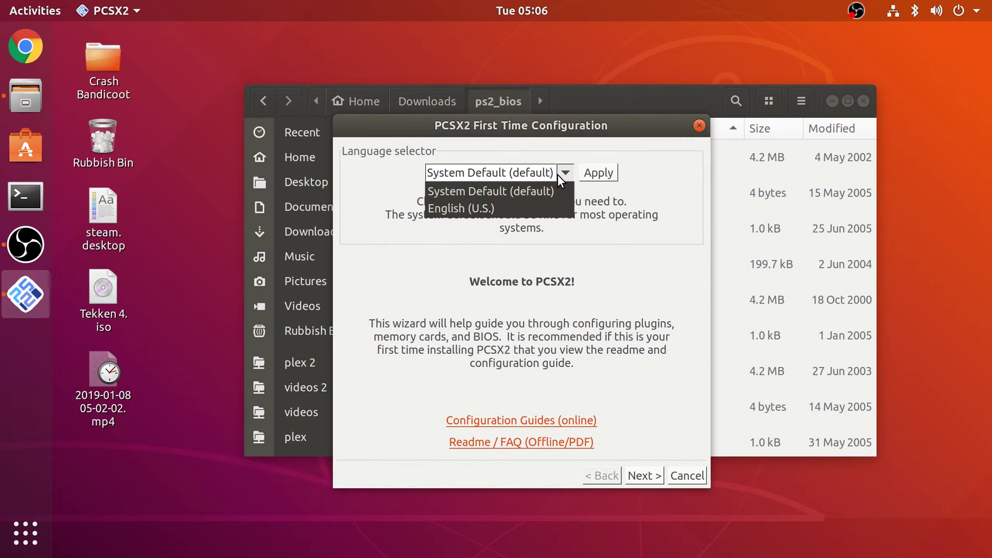
left_click(532, 208)
left_click(597, 175)
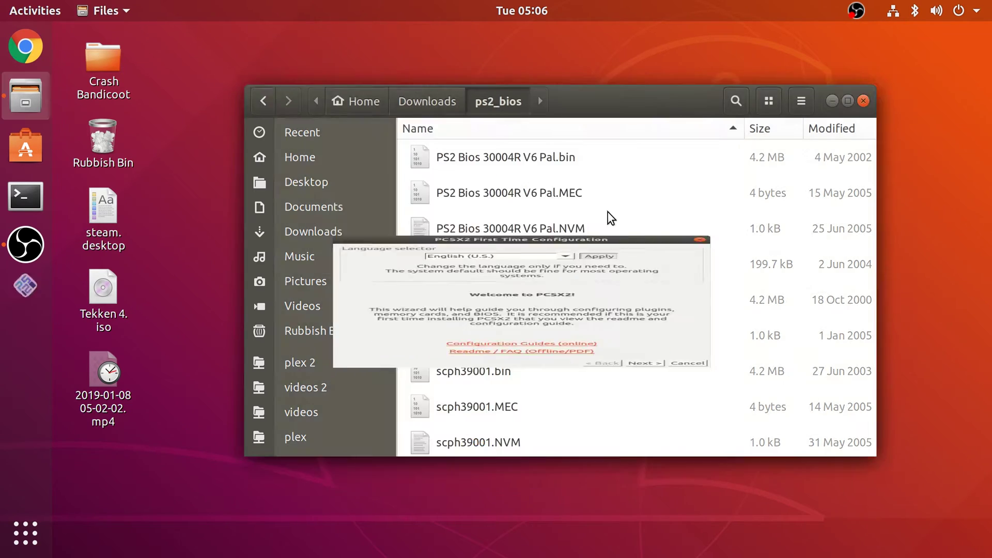
- Accept PCSX2 default settings and the GSdx plugin, then refresh the BIOS list
left_click(631, 465)
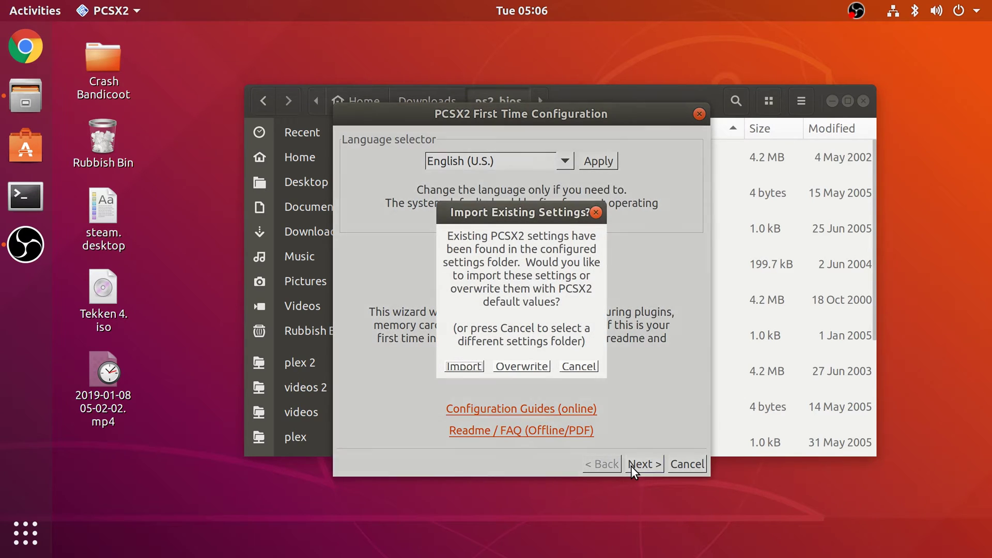
left_click(503, 365)
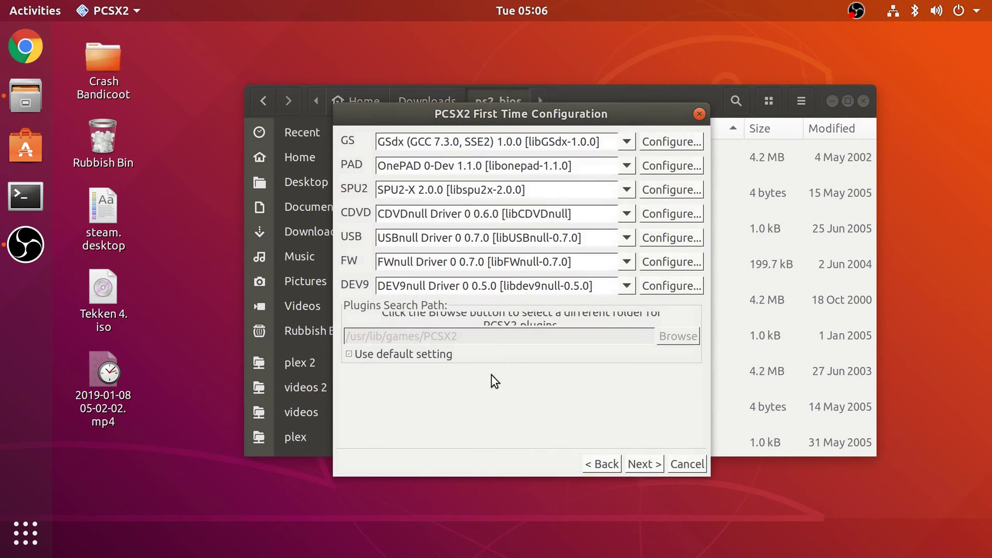
left_click(626, 143)
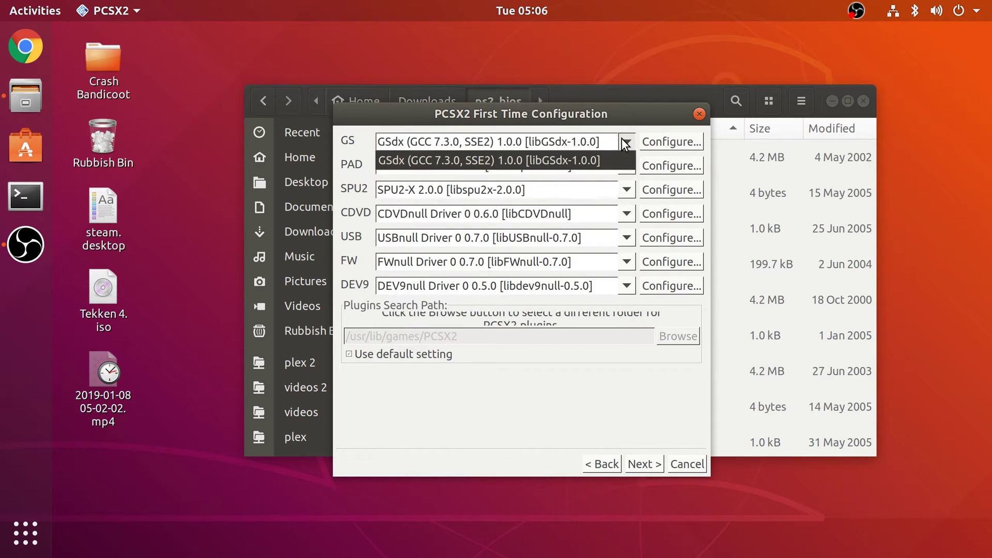
left_click(599, 381)
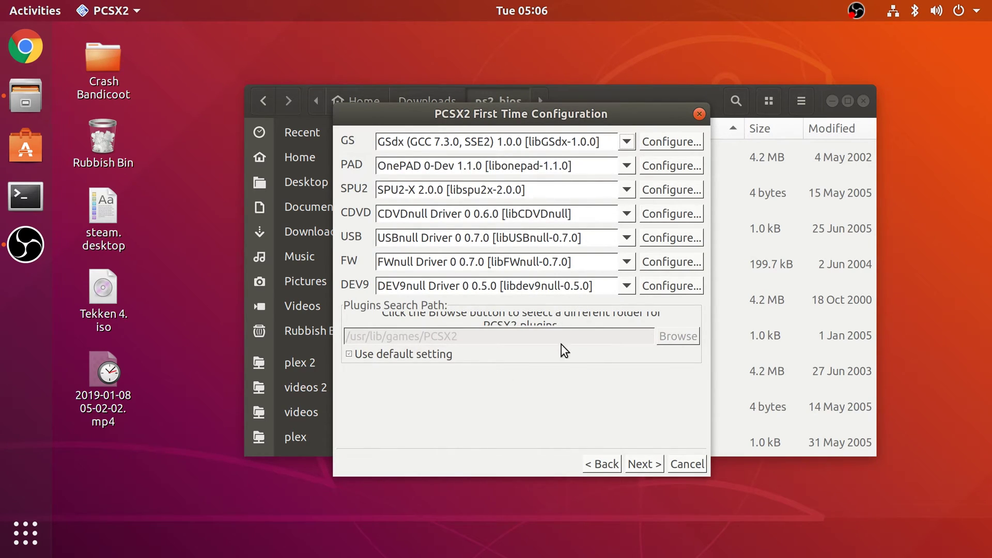
left_click(642, 463)
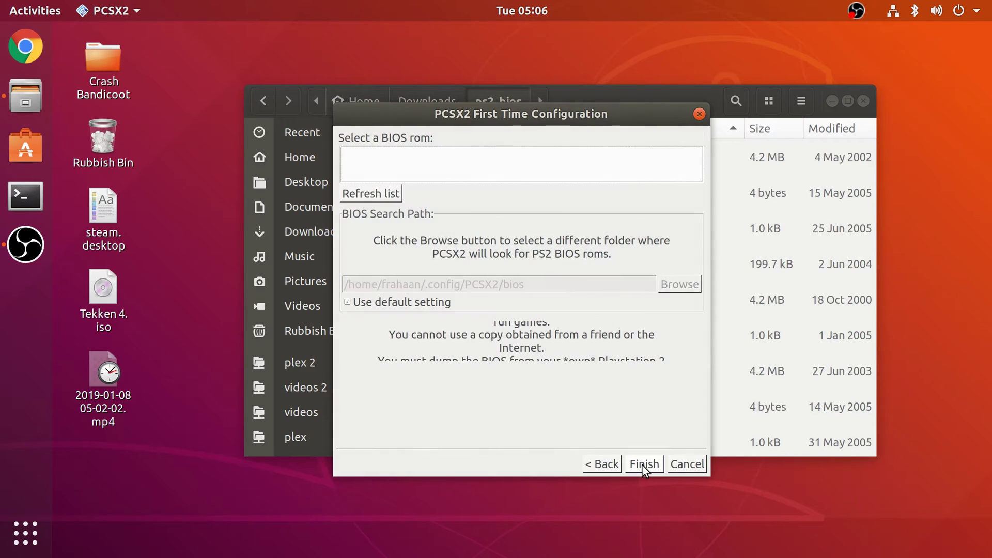
left_click(395, 194)
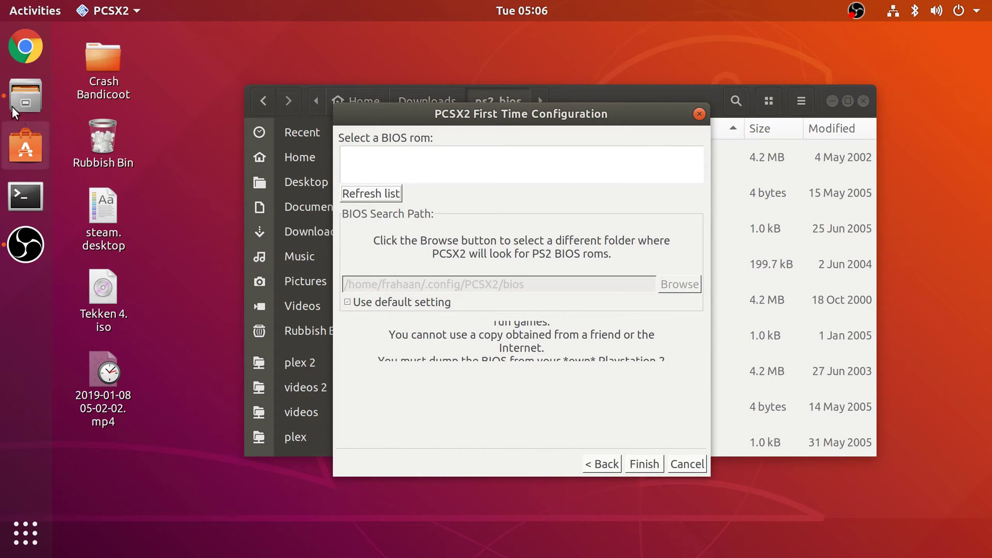
- In a new Files window, navigate to the ~/.config/PCSX2/bios folder
right_click(29, 107)
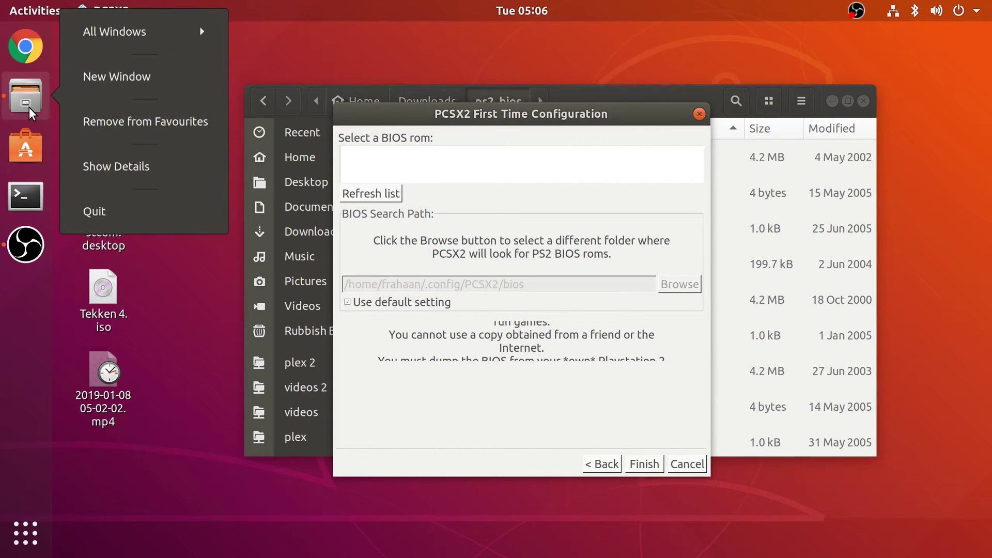
left_click(115, 76)
left_click(436, 427)
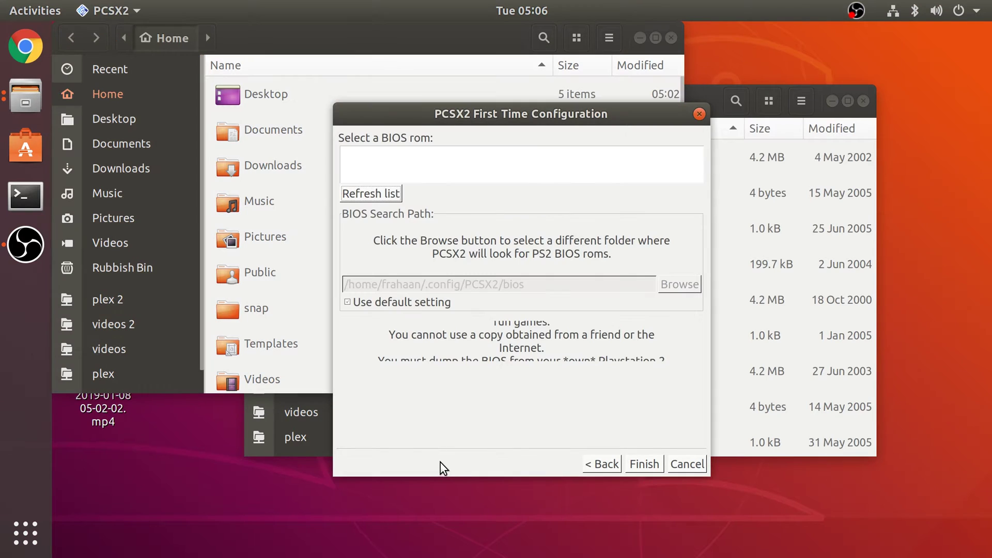
scroll(278, 323, "down", 6)
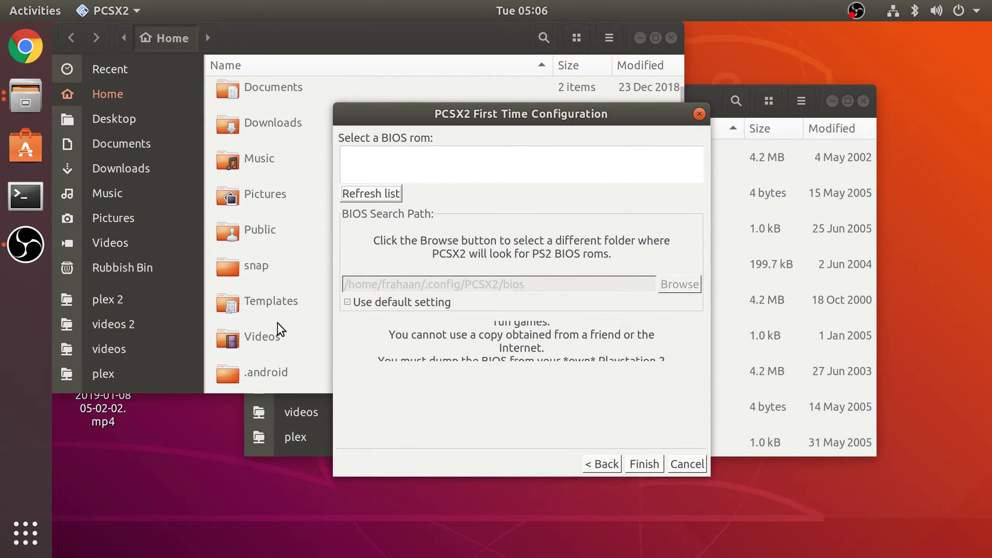
scroll(263, 249, "down", 5)
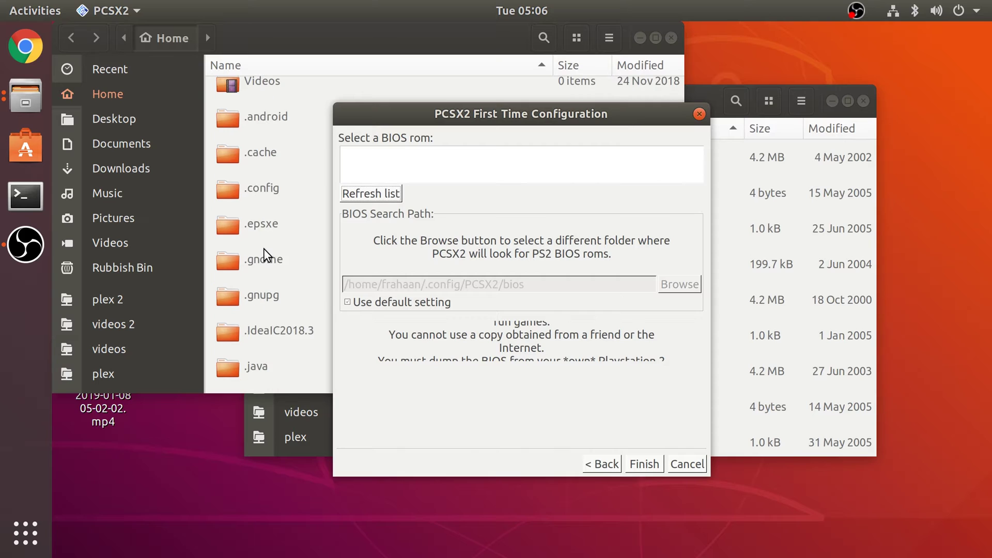
double_click(257, 108)
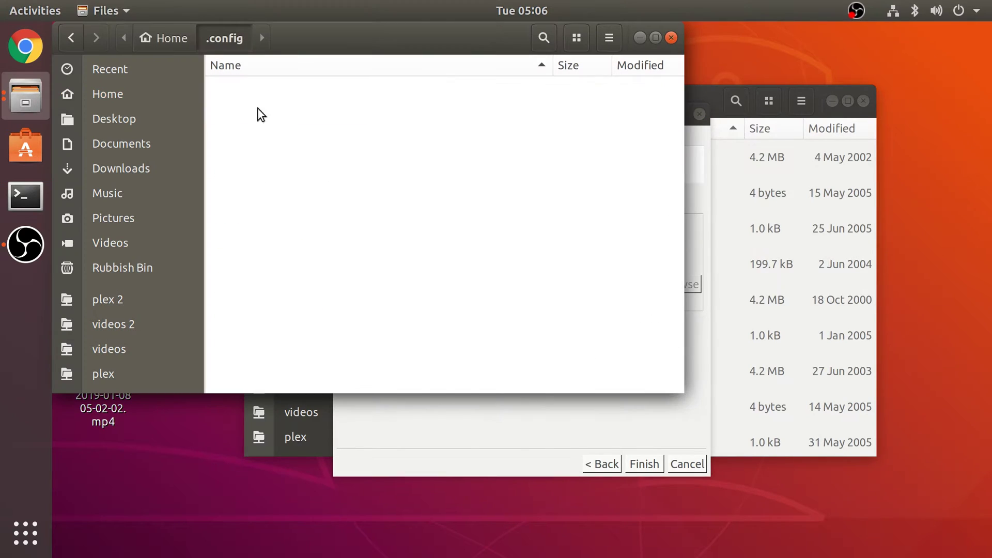
left_click(405, 412)
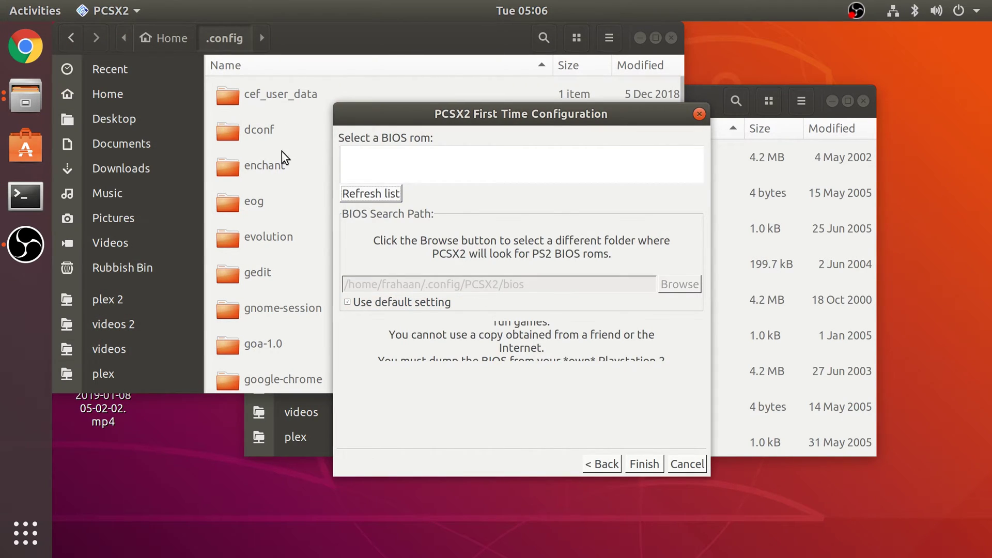
scroll(270, 336, "down", 6)
scroll(270, 337, "down", 3)
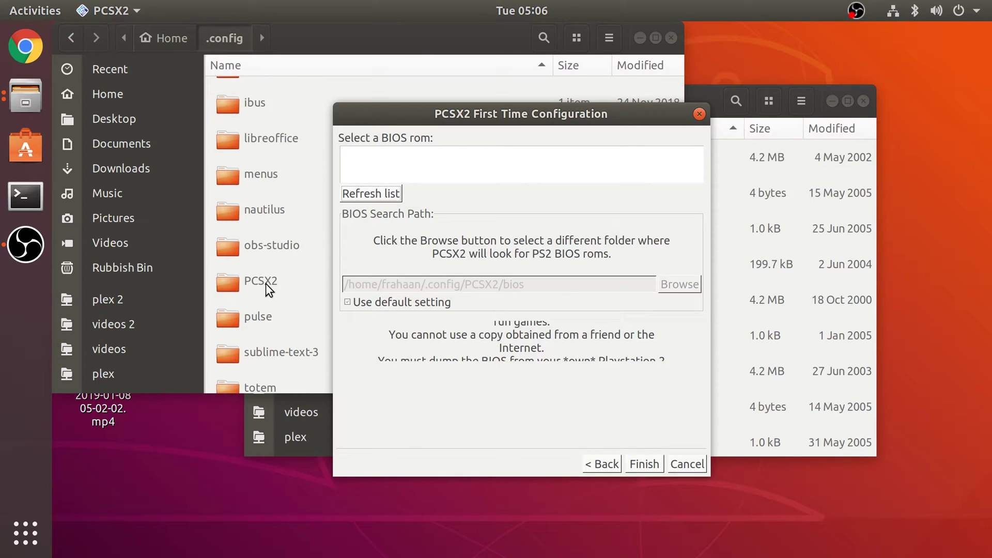
double_click(266, 283)
left_click(258, 96)
double_click(258, 95)
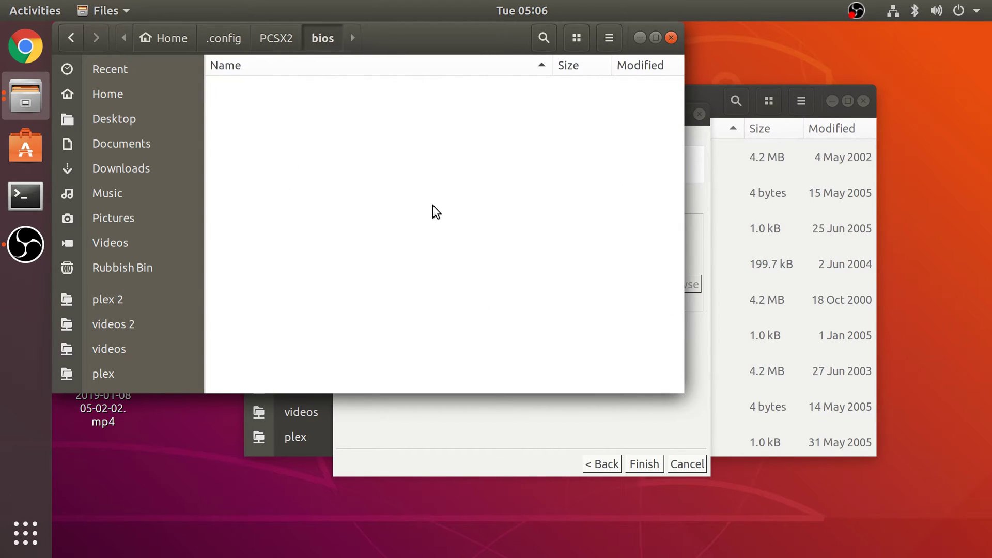
- Copy all 14 files from Downloads/ps2_bios into the bios folder, then close both windows
left_click(782, 301)
left_click_drag(579, 101, 821, 104)
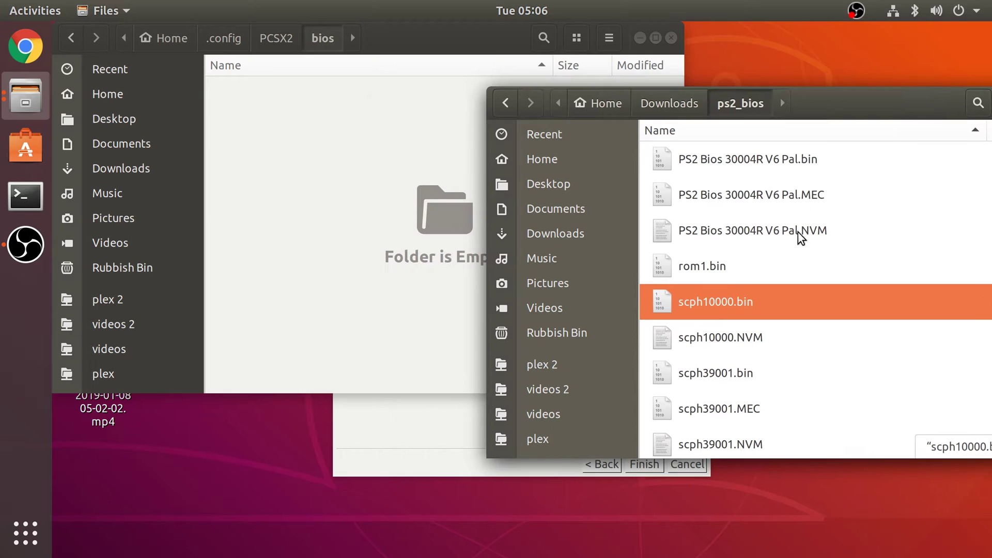
left_click(790, 266)
key("ctrl+a")
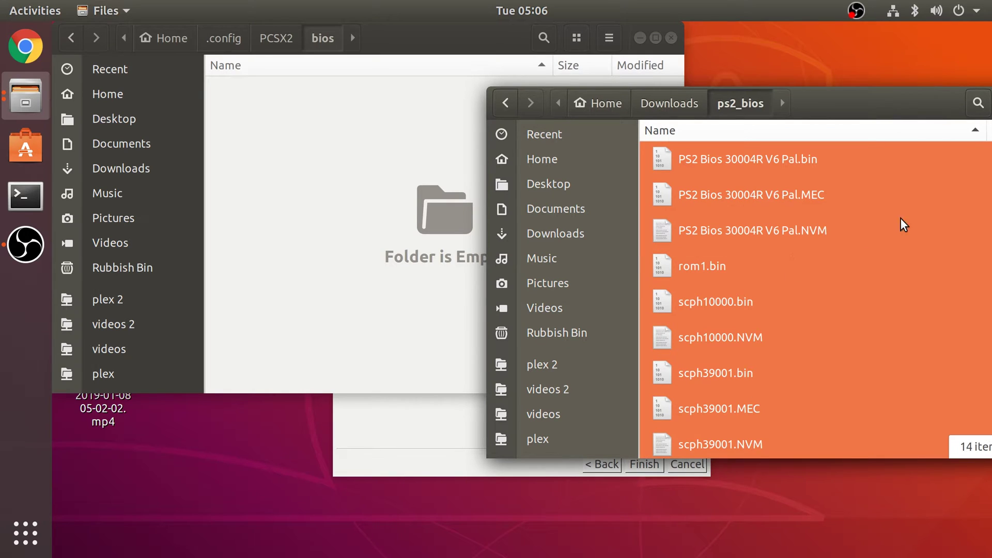
left_click_drag(658, 213, 422, 216)
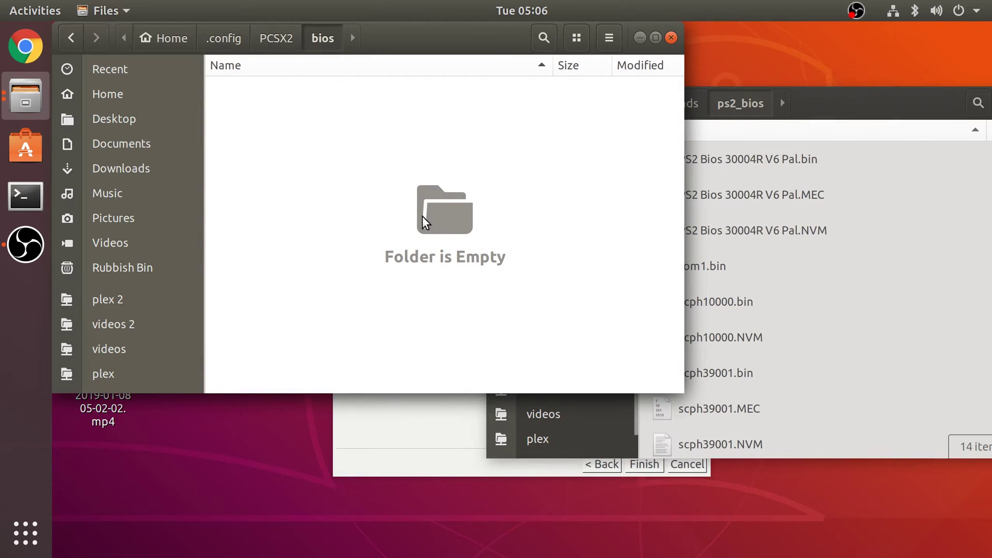
left_click(671, 39)
left_click_drag(903, 97, 645, 98)
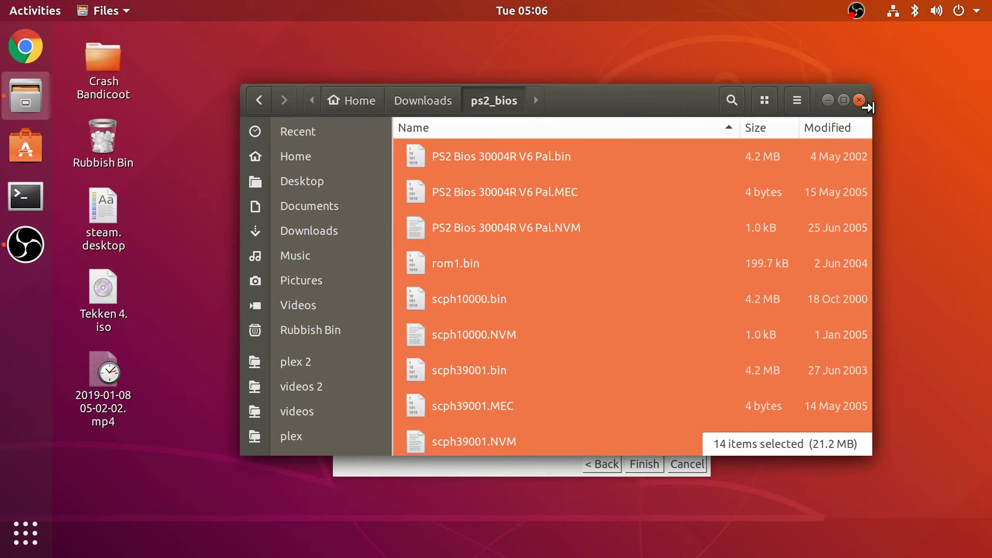
left_click(859, 99)
- Refresh the BIOS list, pick USA v01.60 (07/02/2002) Console, and finish setup
left_click(398, 195)
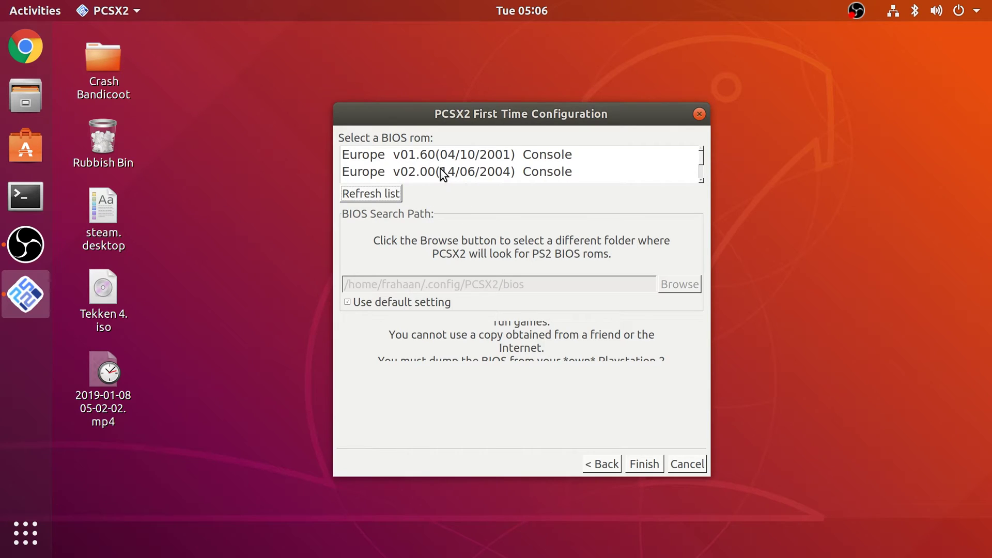
scroll(443, 173, "down", 1)
scroll(442, 173, "down", 1)
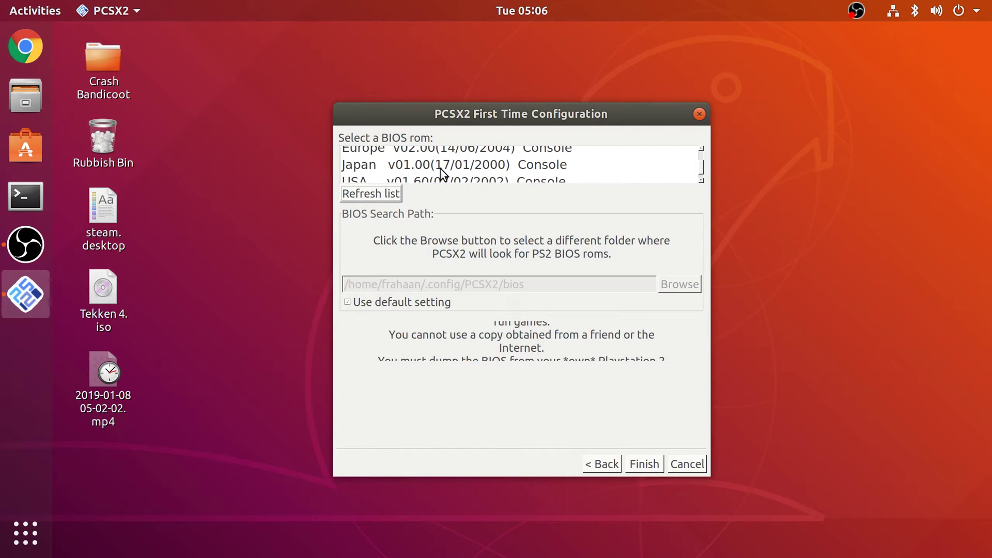
scroll(440, 168, "down", 1)
left_click(386, 173)
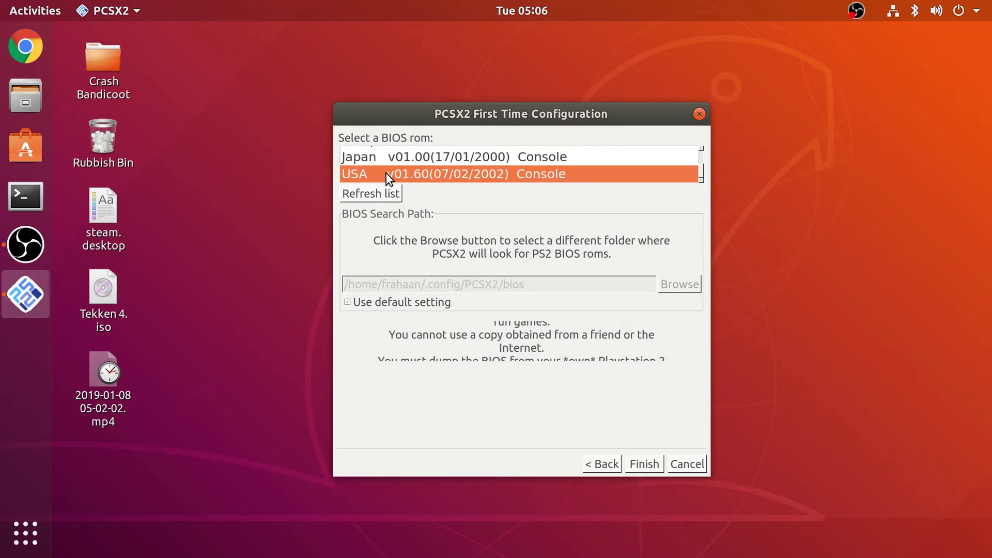
left_click(644, 464)
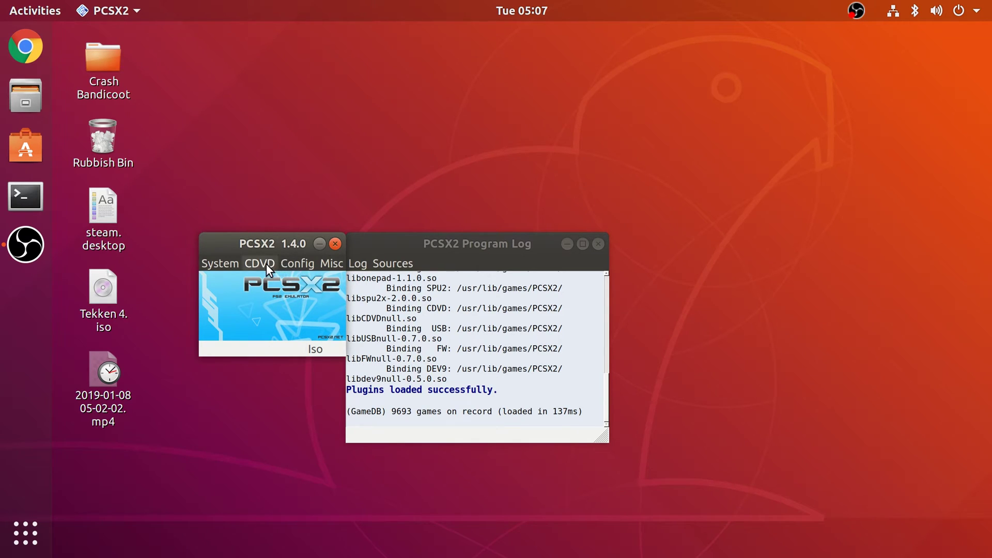
- Select Tekken 4.iso from the Desktop as the disc image via CDVD > Iso Selector
left_click(250, 264)
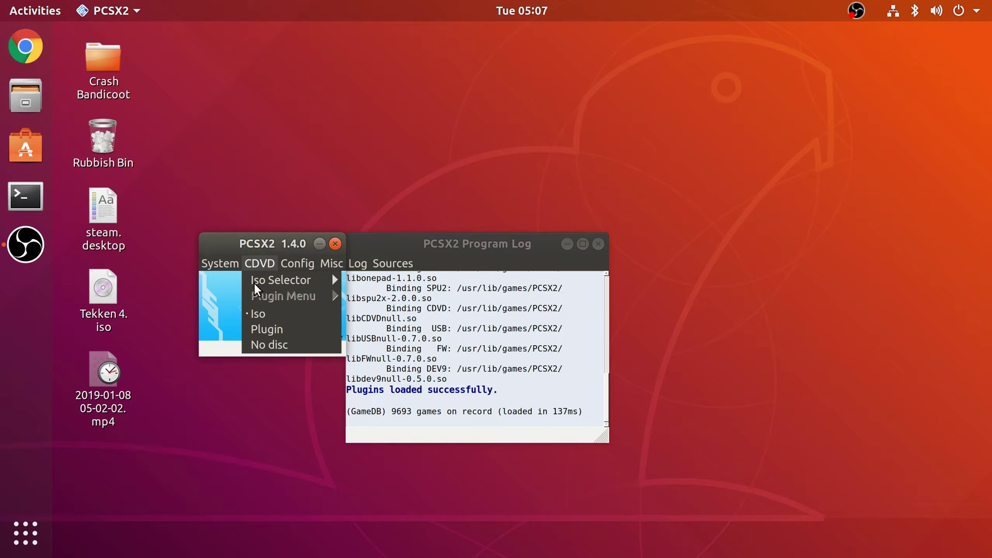
mouse_move(263, 283)
left_click(370, 280)
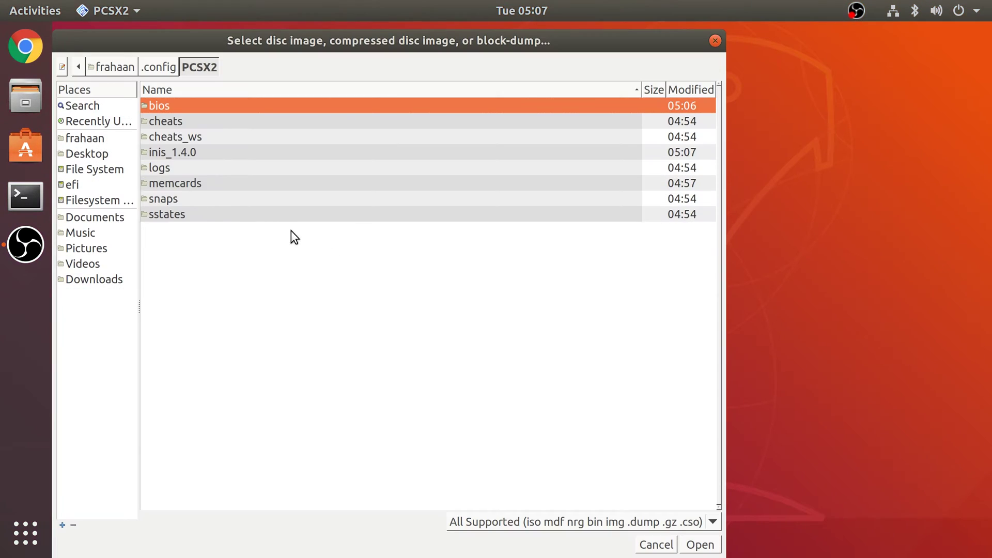
left_click(97, 155)
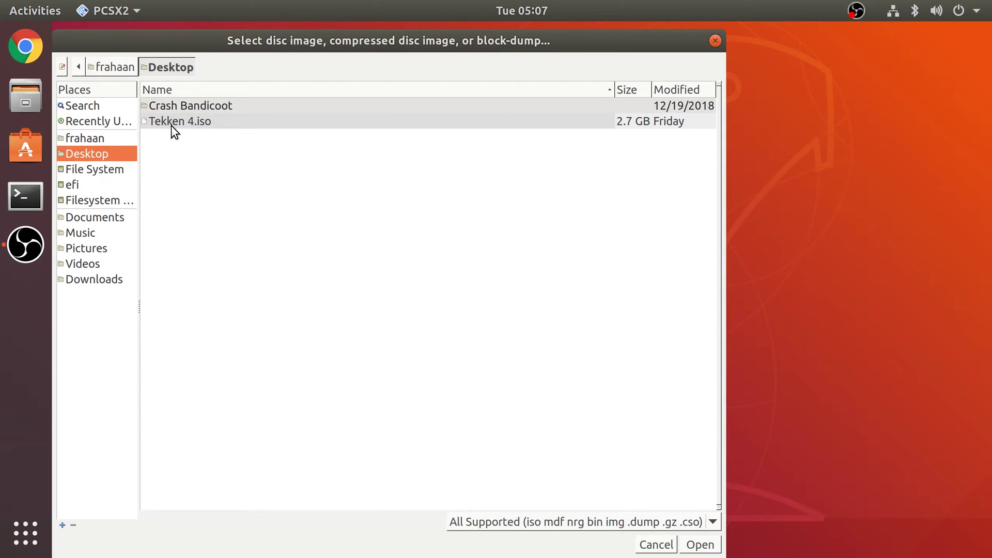
left_click(171, 124)
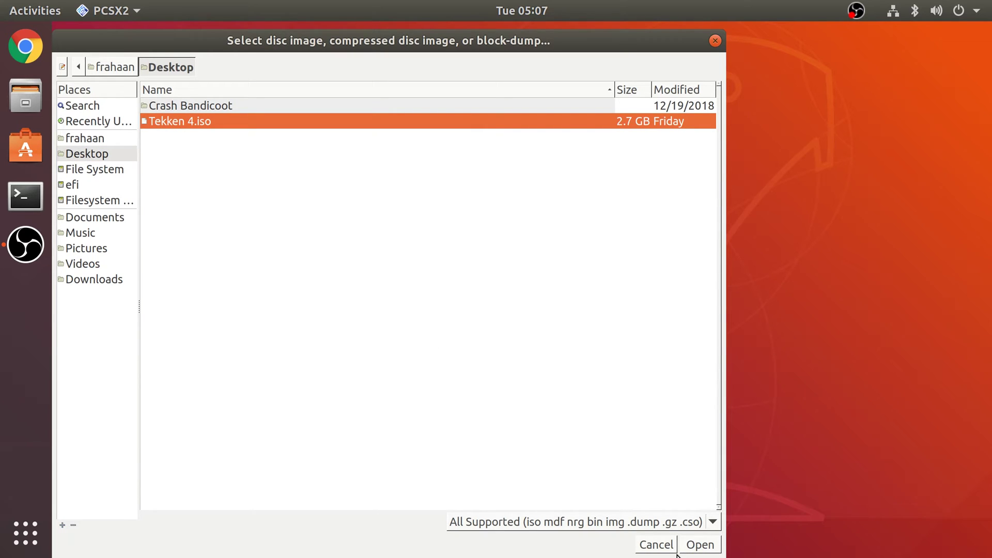
left_click(691, 548)
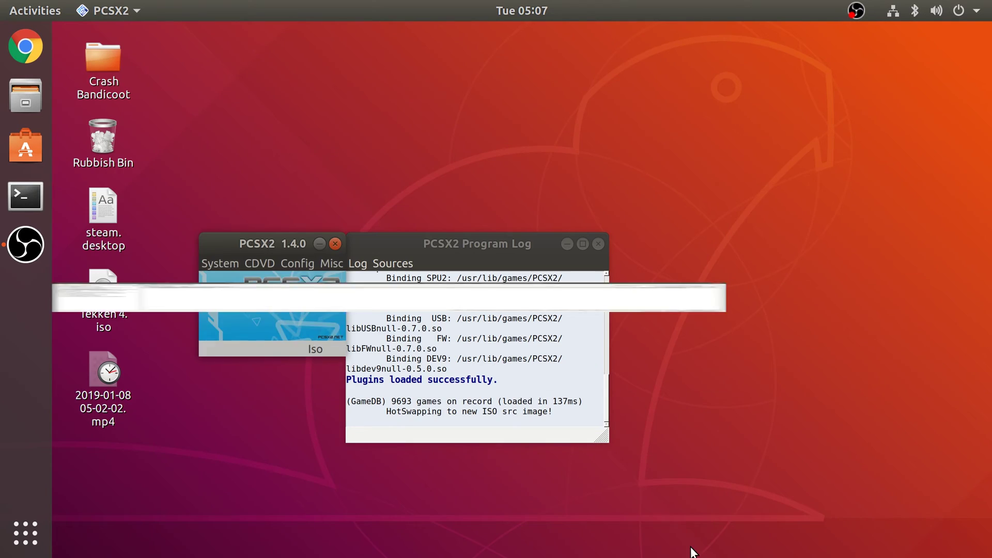
left_click(232, 263)
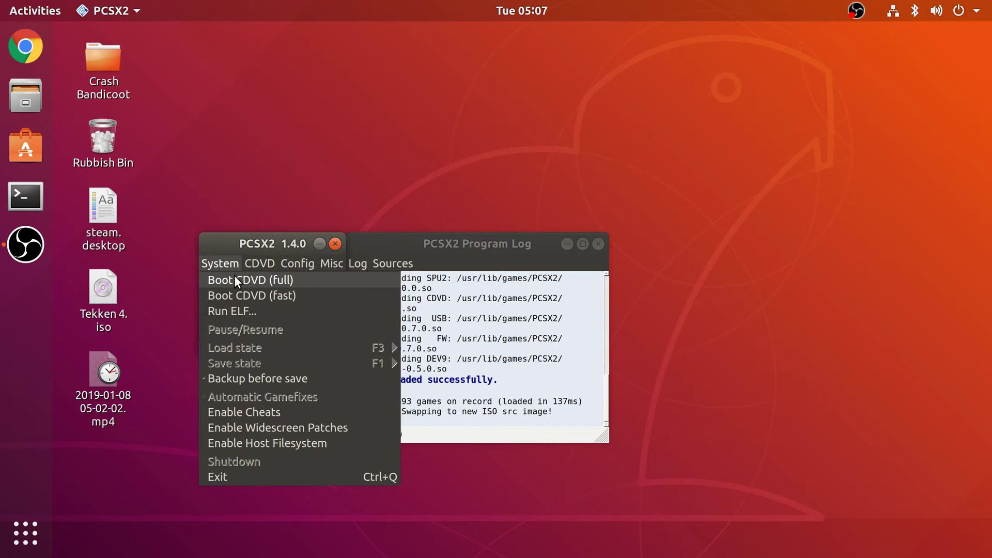
- Run Boot CDVD (full) to reach the BIOS language screen, toggling the game window fullscreen twice
left_click(234, 277)
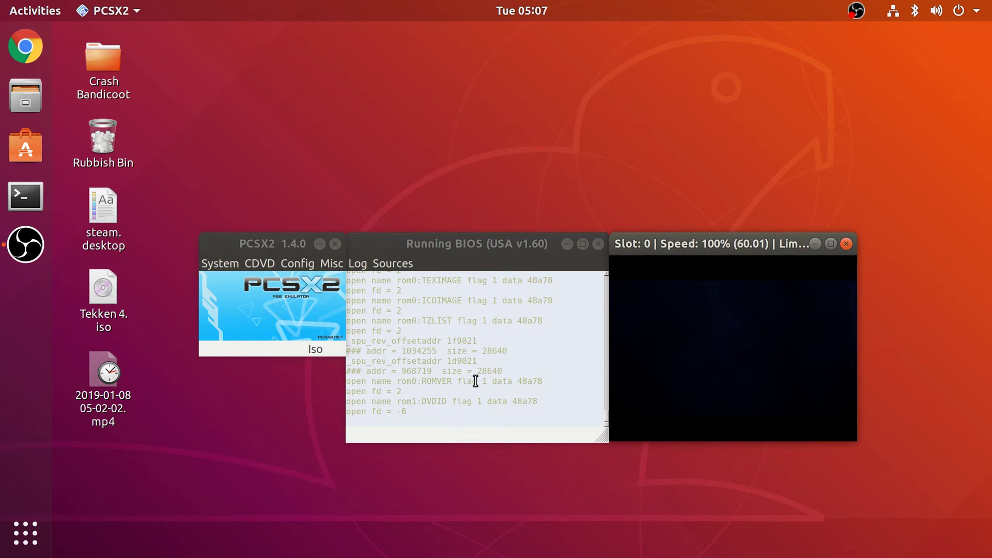
double_click(709, 383)
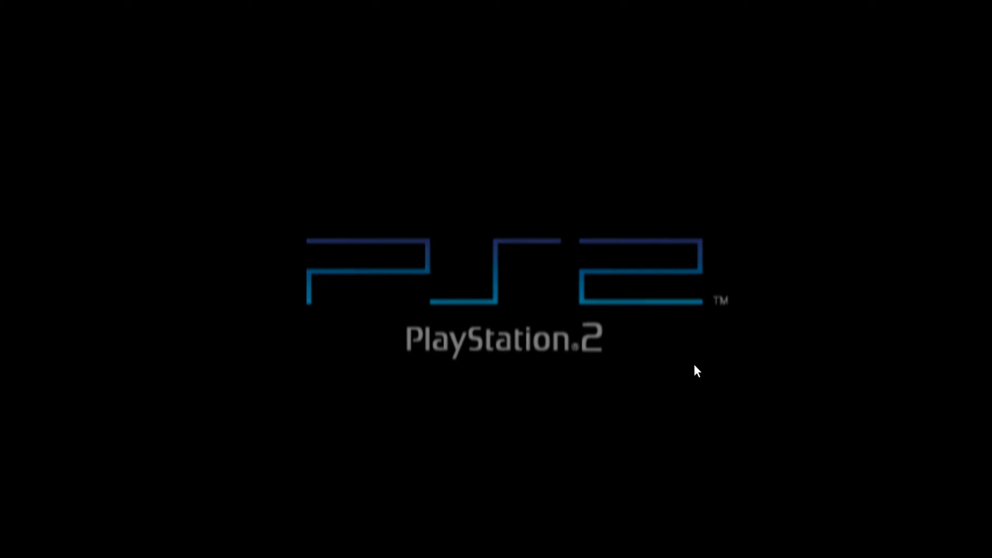
double_click(693, 364)
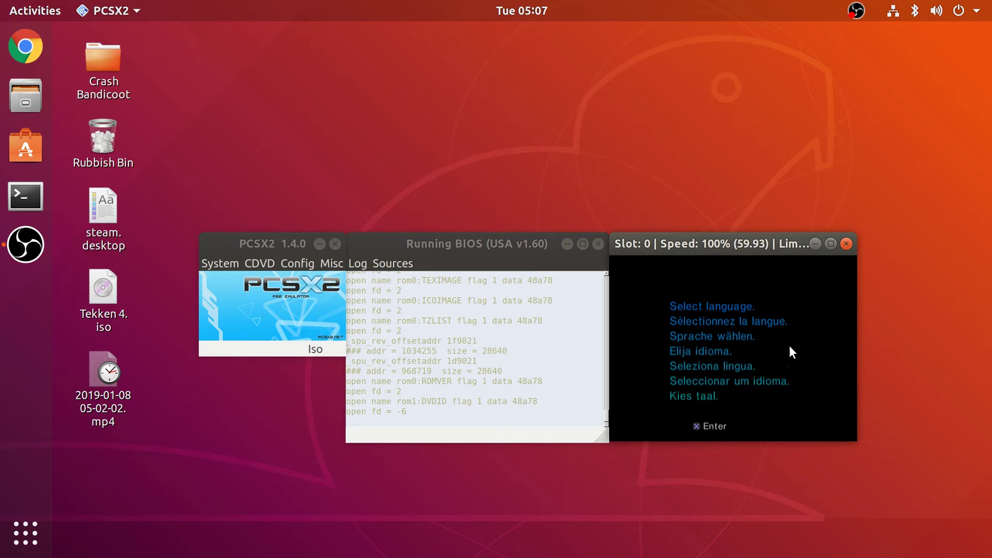
double_click(789, 346)
double_click(756, 327)
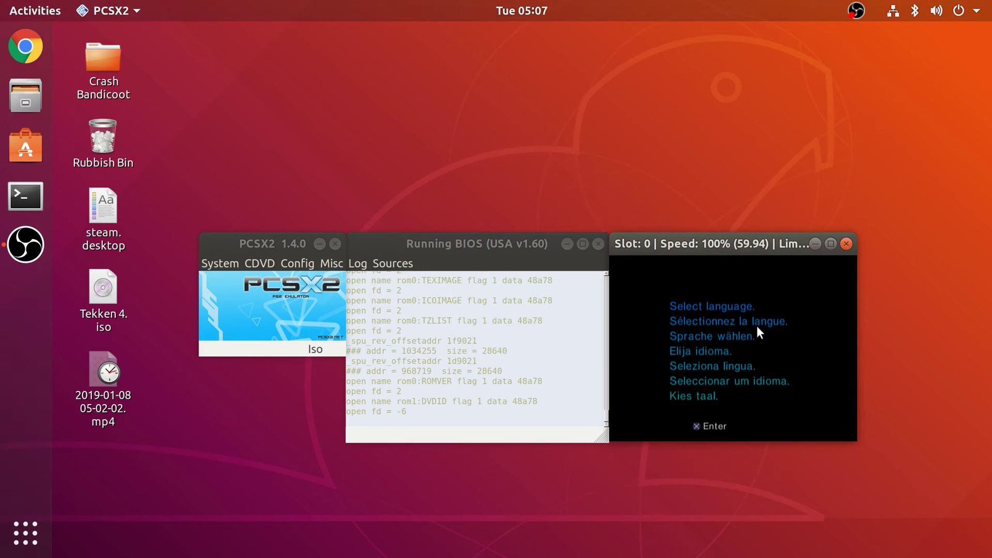